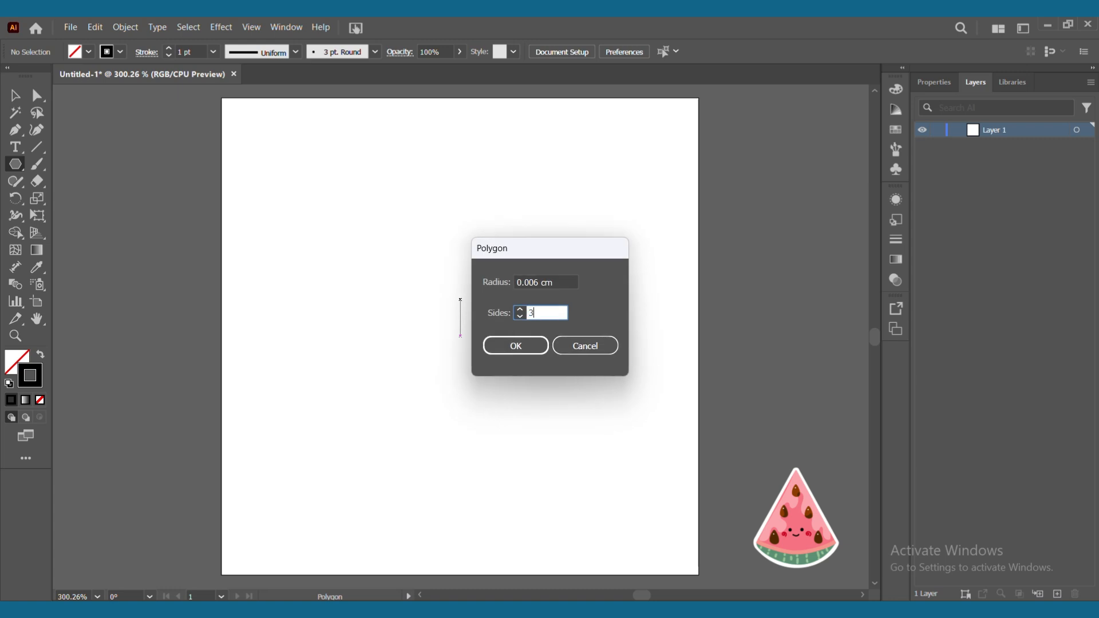
Step: Create a three-sided polygon and scale it up into a large upright triangle centred on the artboard
click(516, 345)
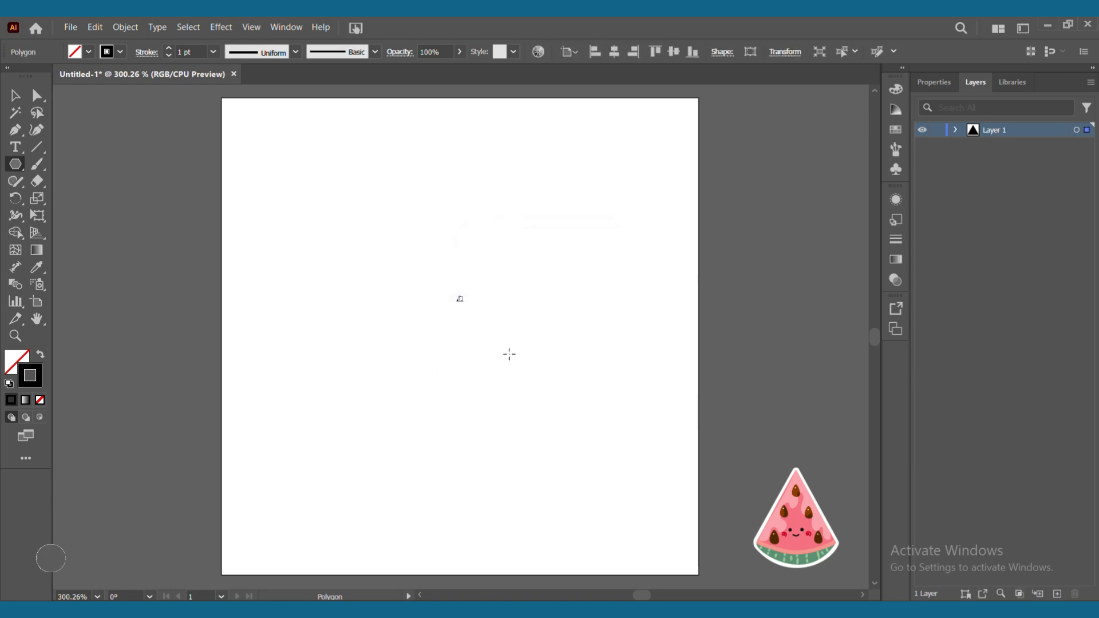
click(15, 96)
drag(461, 298, 562, 187)
drag(510, 260, 452, 330)
drag(502, 265, 579, 194)
drag(492, 315, 452, 335)
drag(543, 212, 644, 132)
drag(506, 309, 464, 329)
drag(602, 152, 581, 177)
drag(451, 337, 467, 314)
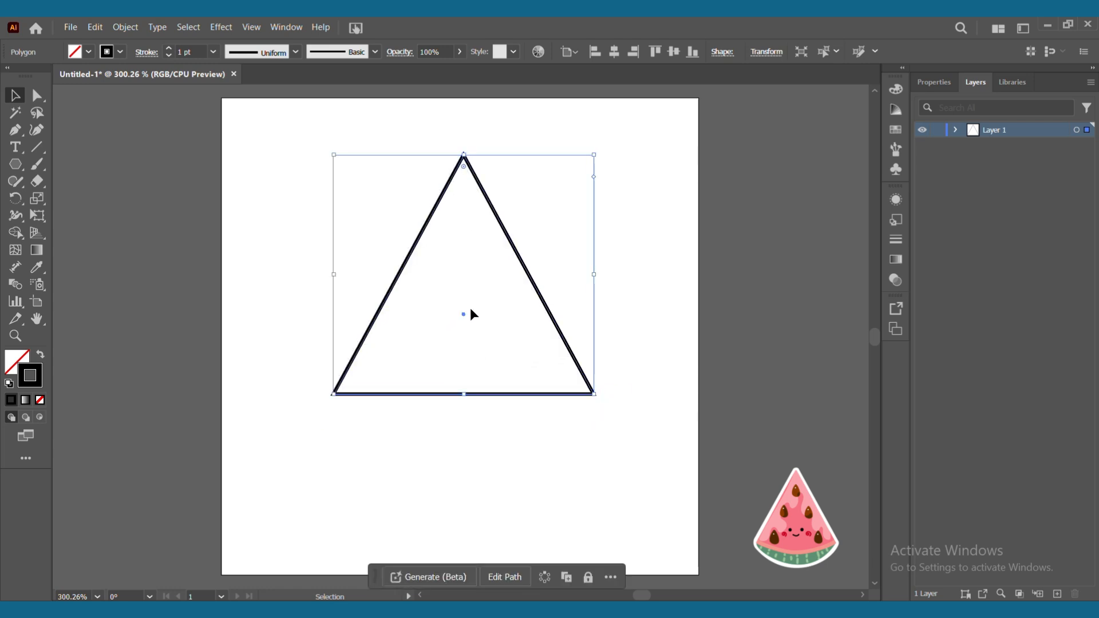
click(674, 52)
drag(461, 372, 462, 325)
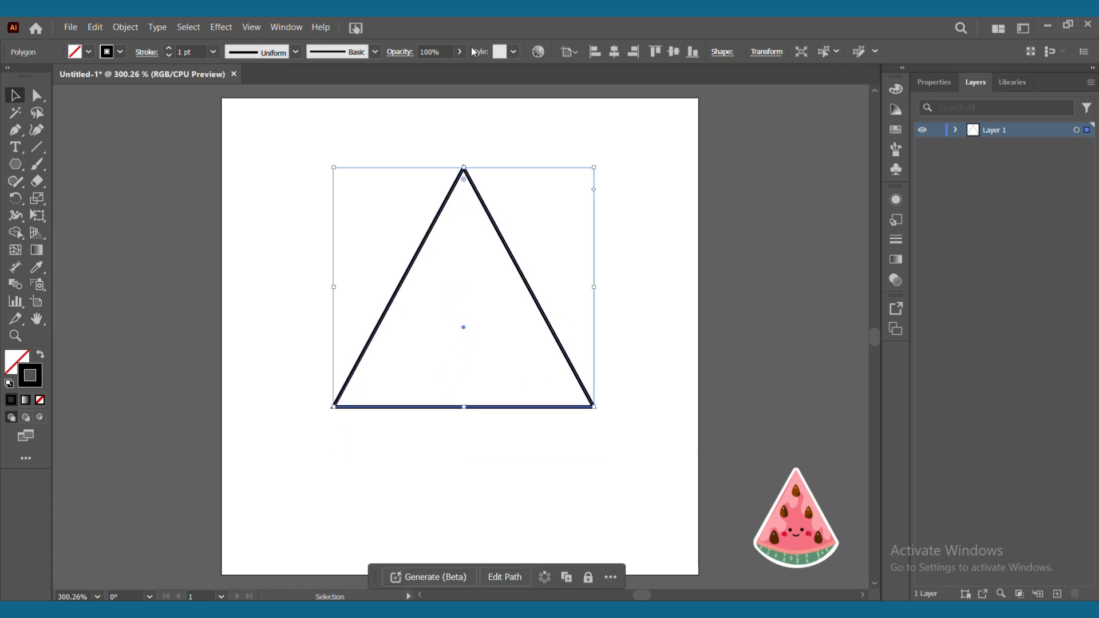
Step: Round the triangle's two bottom corners to a radius of about 0.09 cm
key(a)
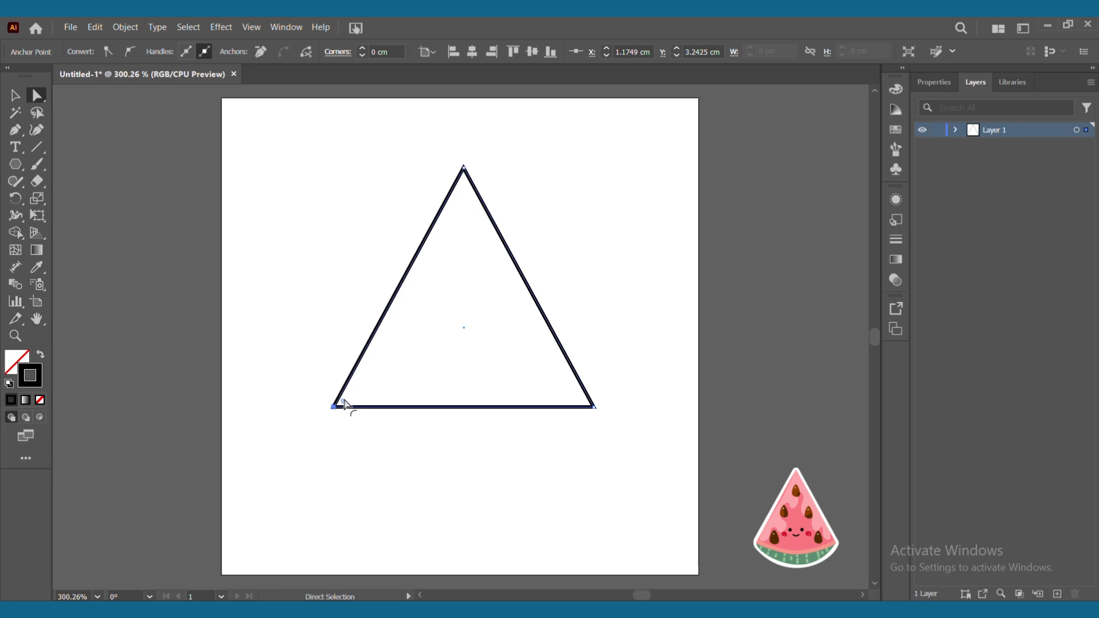
drag(338, 406, 349, 402)
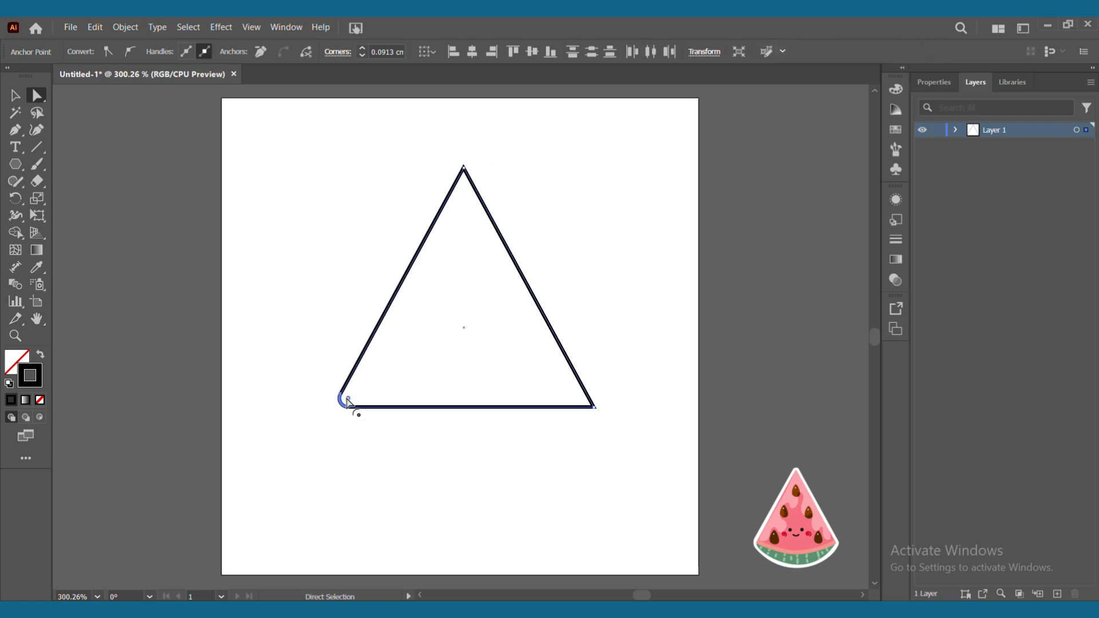
click(595, 407)
drag(583, 402, 579, 402)
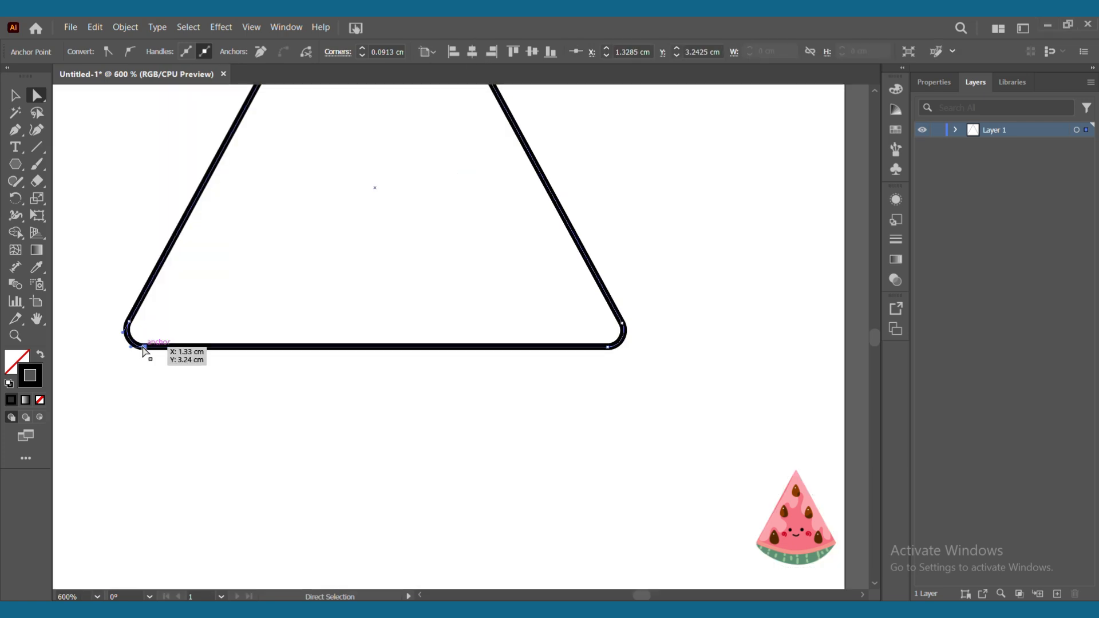
Step: Bring the inner anchors of both rounded corners together below the triangle's base at its centre to form a downward-curved bottom edge
drag(145, 346, 308, 402)
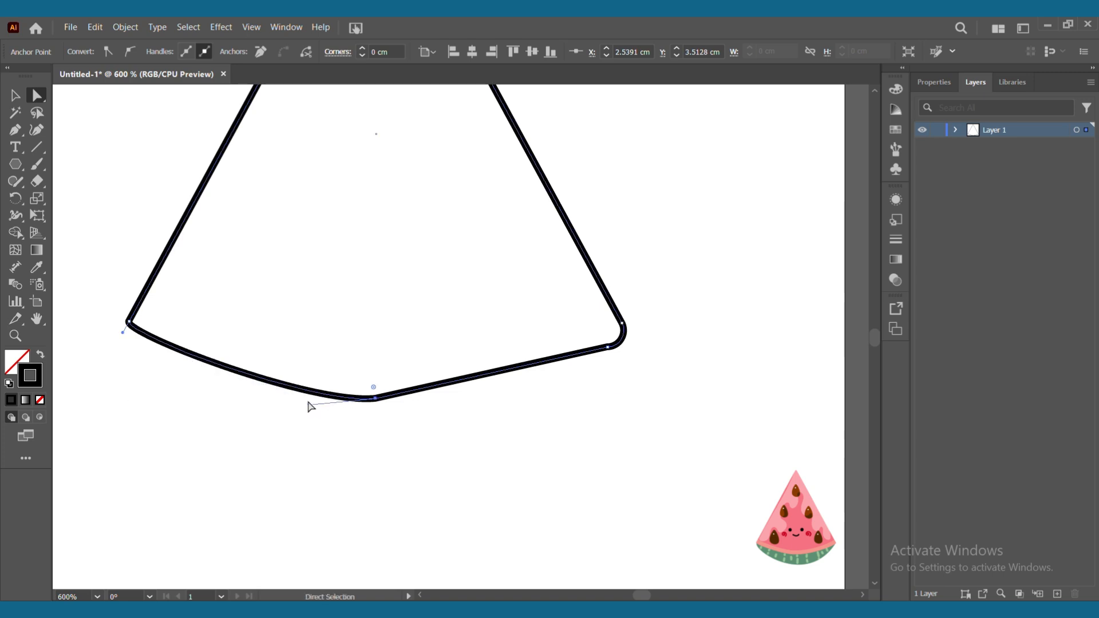
drag(609, 347, 466, 406)
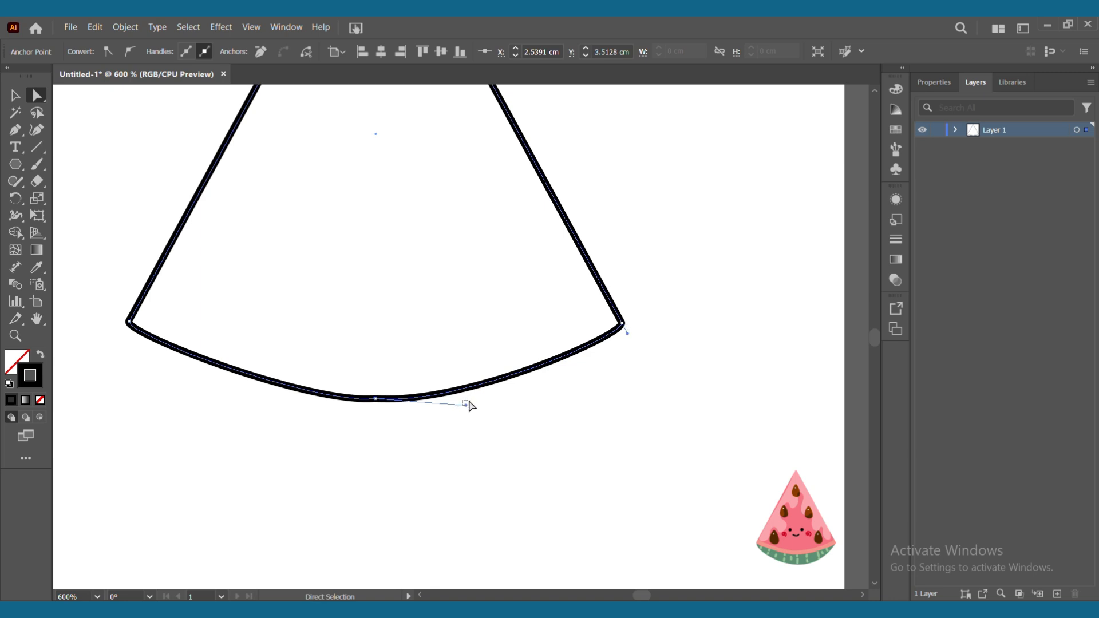
click(469, 407)
click(379, 401)
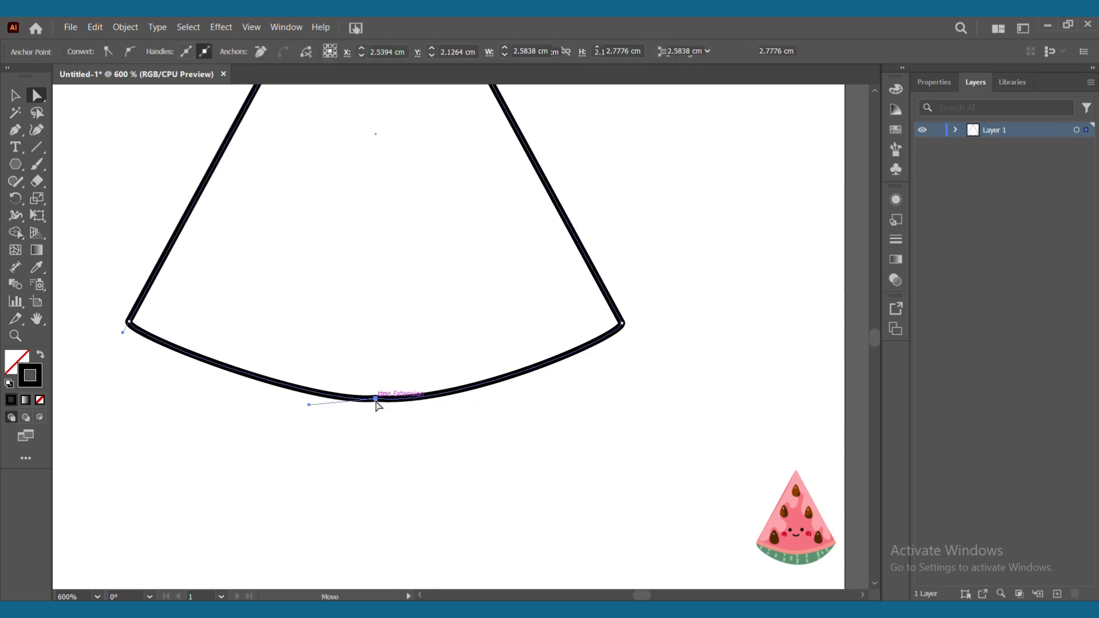
click(375, 400)
click(379, 401)
drag(466, 405, 479, 406)
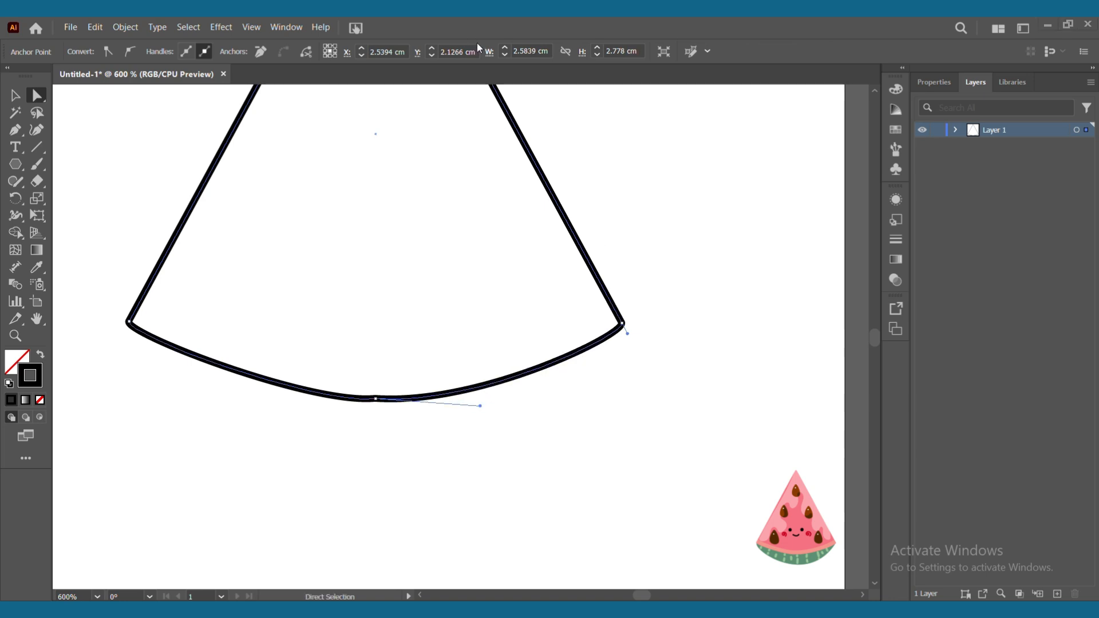
Step: Round the wedge's top corner to a radius of about 0.03 cm
key(ctrl+minus)
click(417, 105)
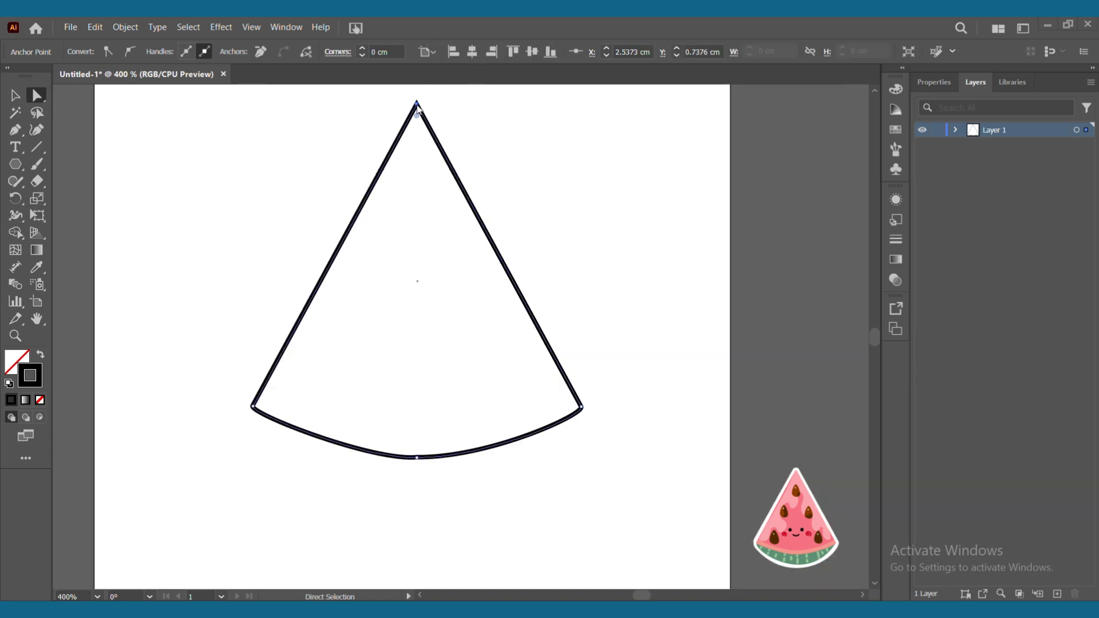
drag(416, 115, 419, 109)
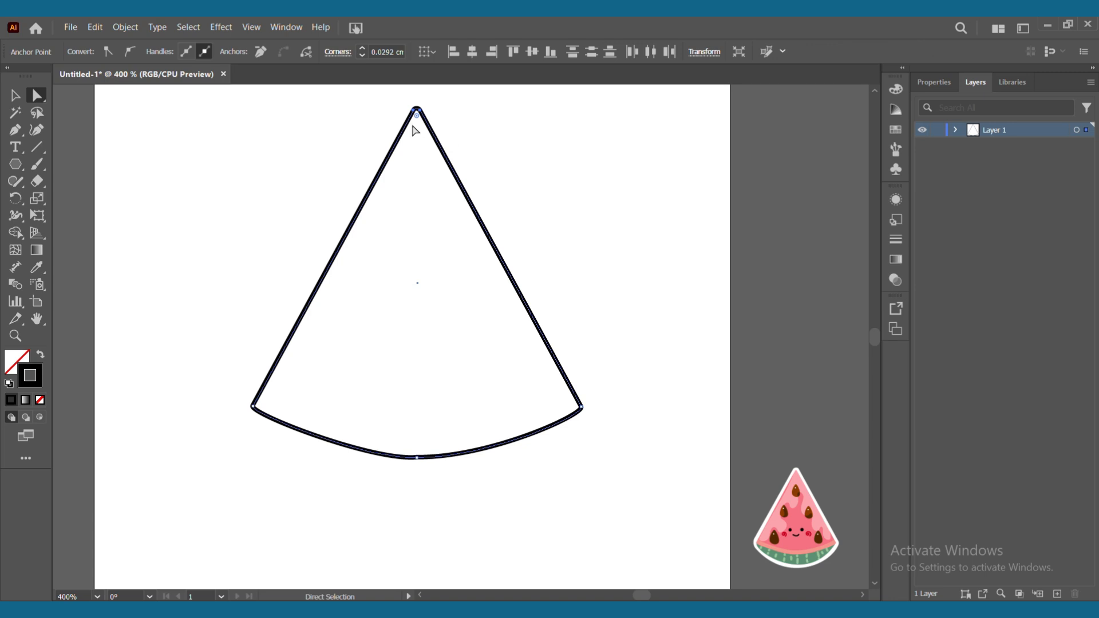
click(514, 145)
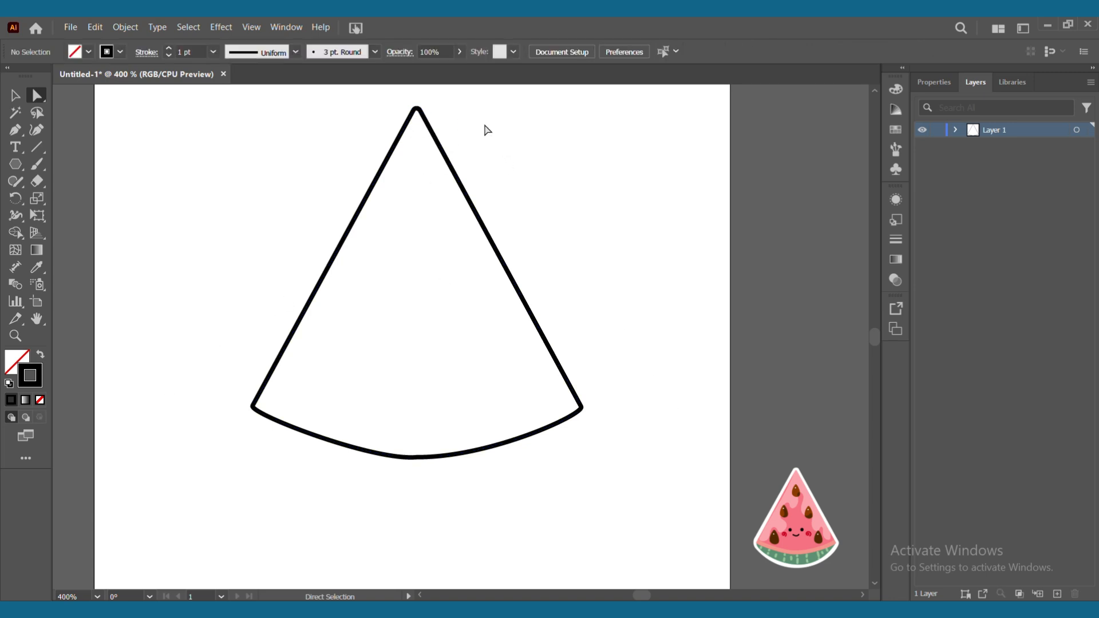
Step: Draw a closed rind shape with the Pen tool between the wedge's two bottom corners, with a deep lower curve and straight top edge
key(p)
click(253, 406)
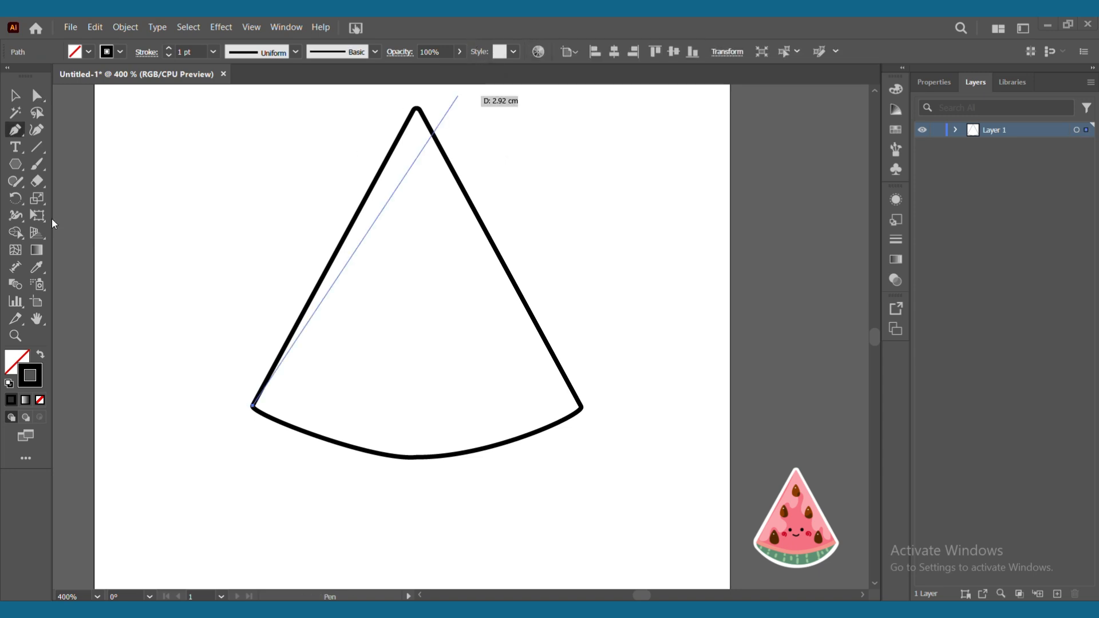
click(16, 133)
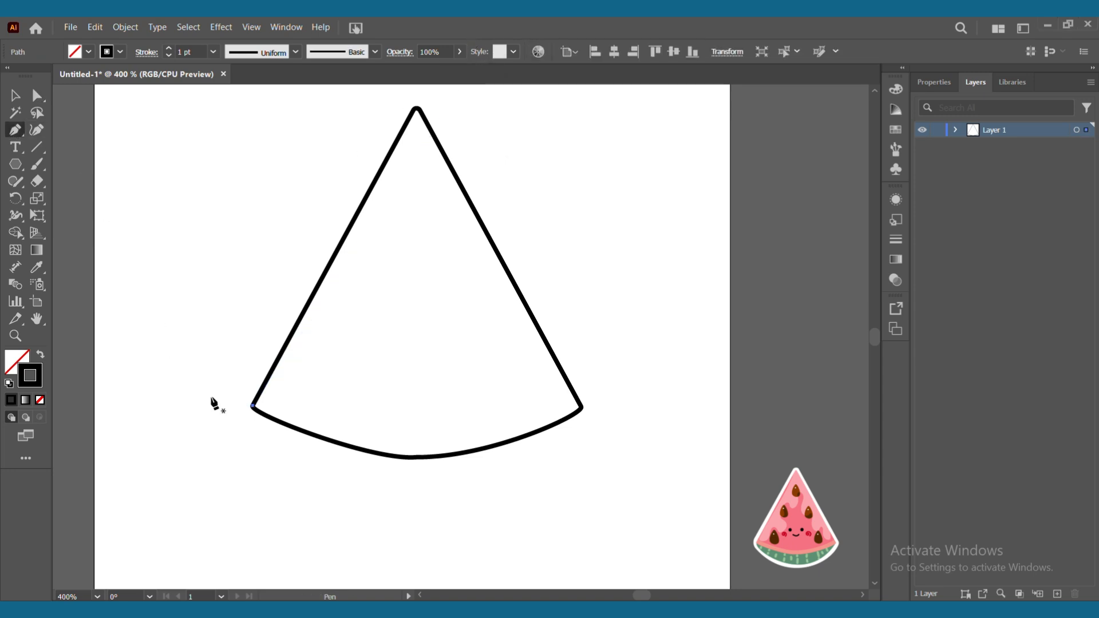
click(253, 406)
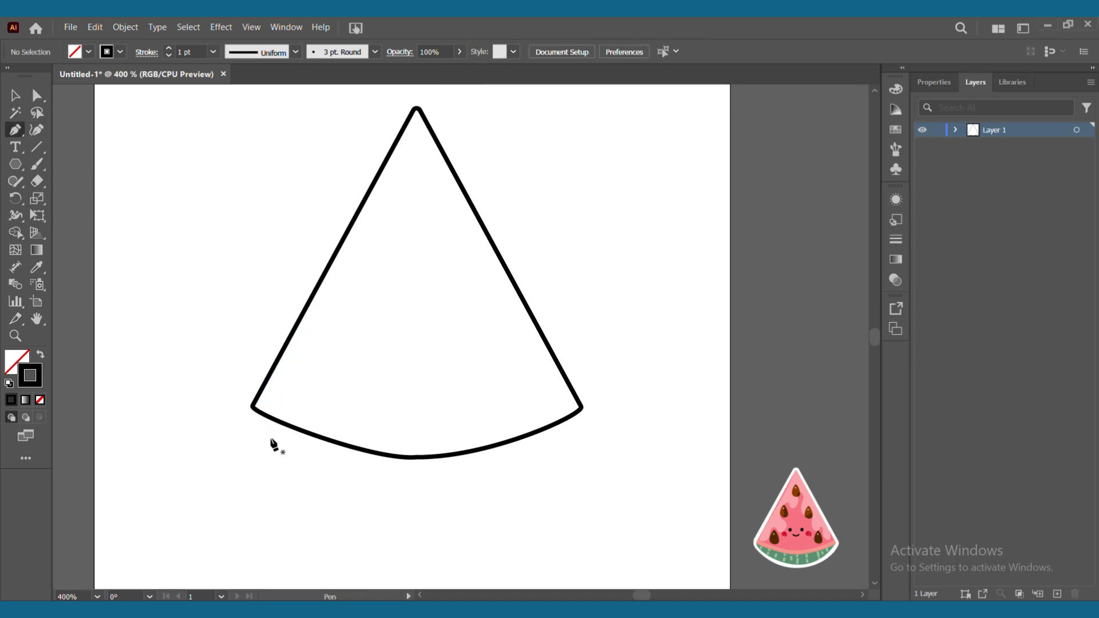
click(253, 405)
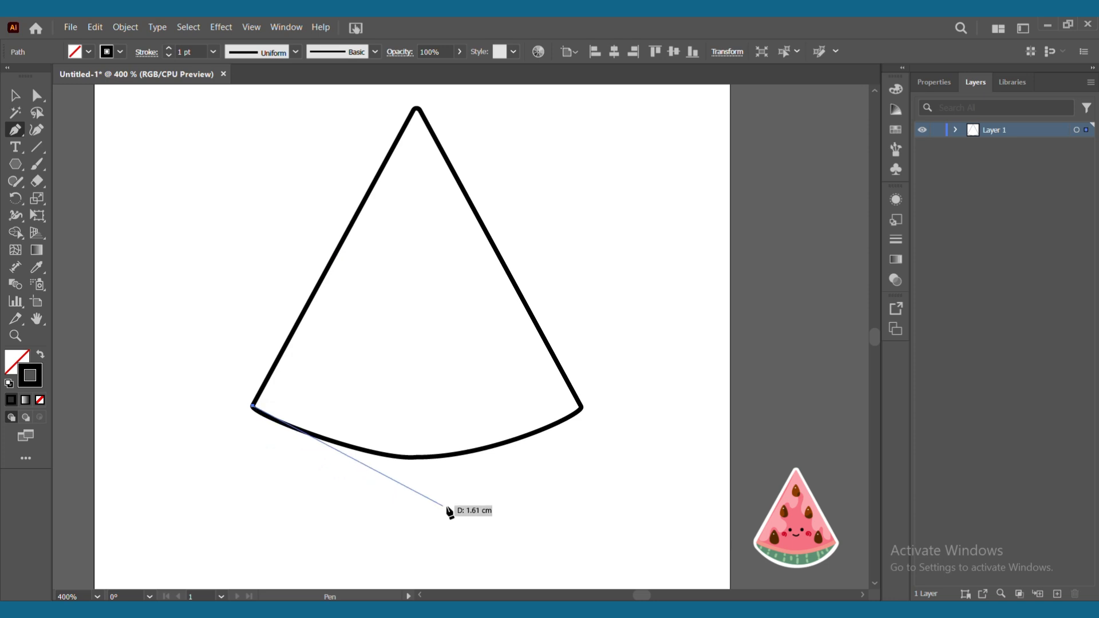
mouse_move(582, 406)
mouse_down()
mouse_move(613, 339)
mouse_move(766, 227)
mouse_move(757, 208)
mouse_up()
click(583, 408)
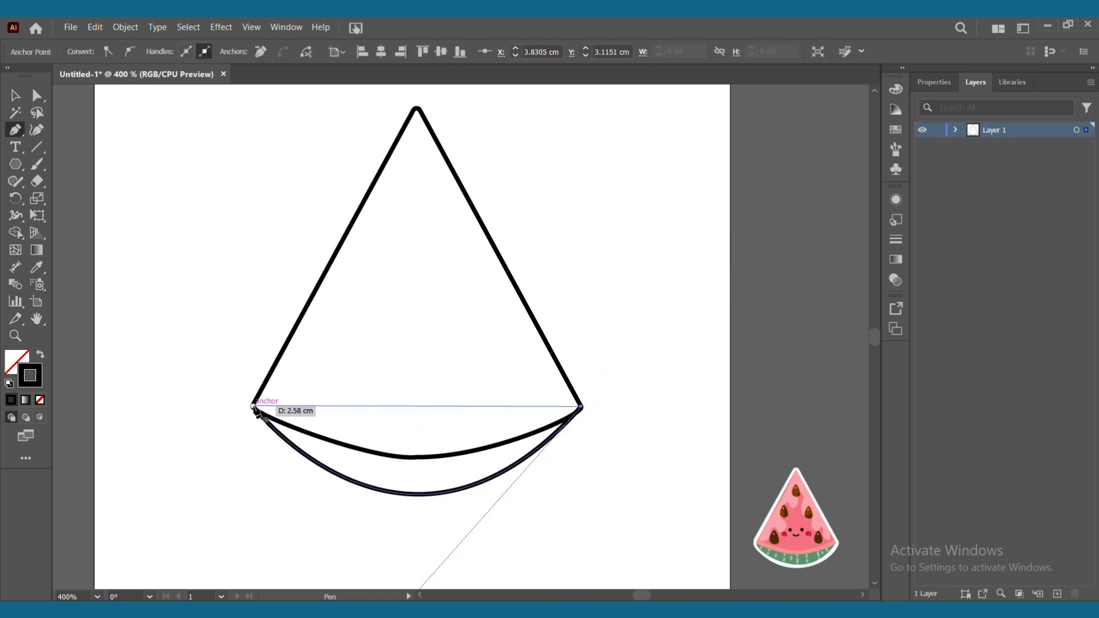
click(253, 407)
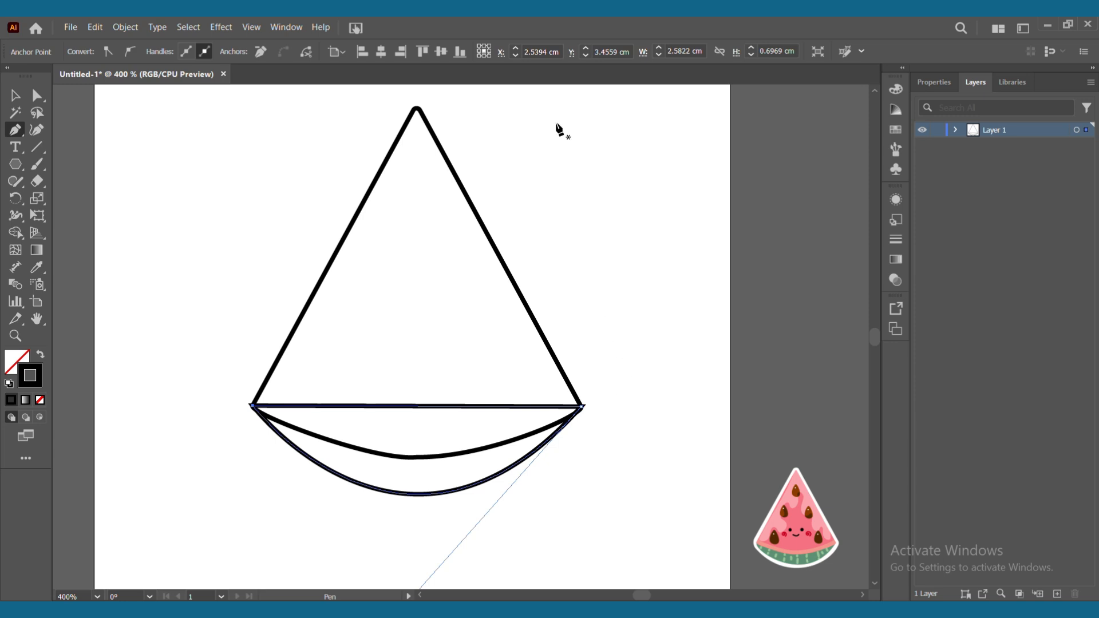
Step: Slightly round the rind shape's right corner to about 0.007 cm and left corner to about 0.013 cm, and adjust its lower curve's handle
click(37, 95)
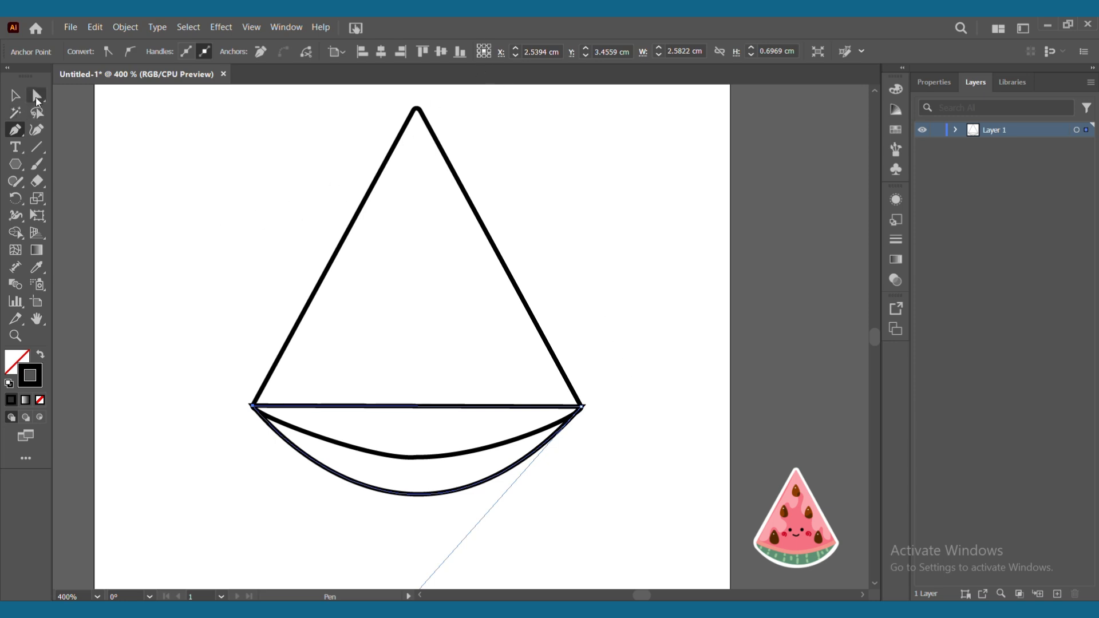
click(582, 407)
drag(569, 411, 580, 411)
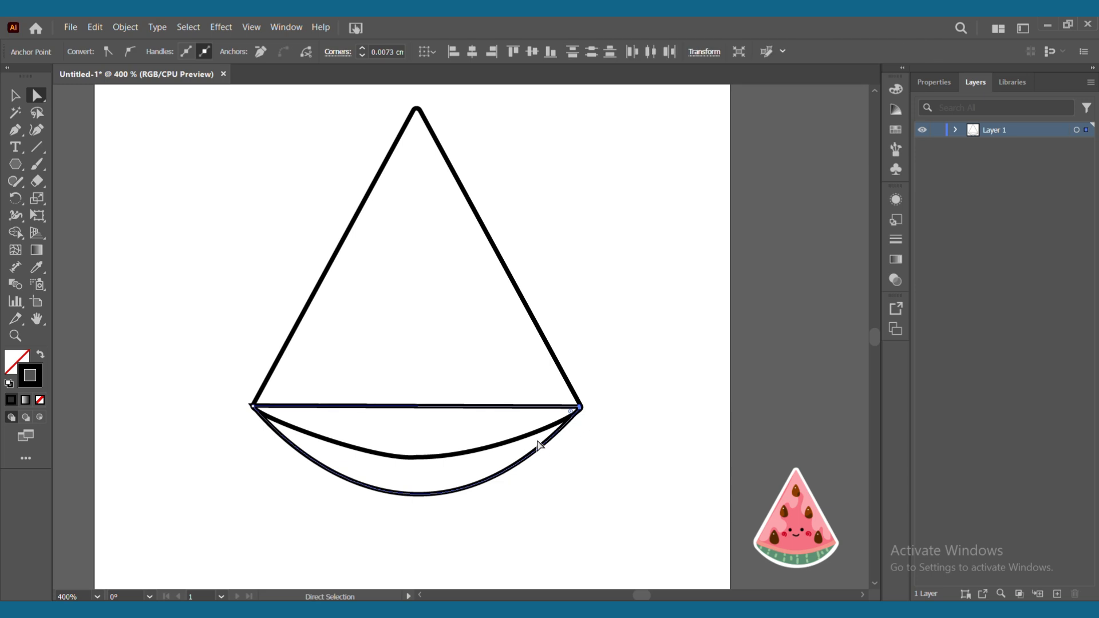
click(254, 407)
drag(264, 413, 256, 411)
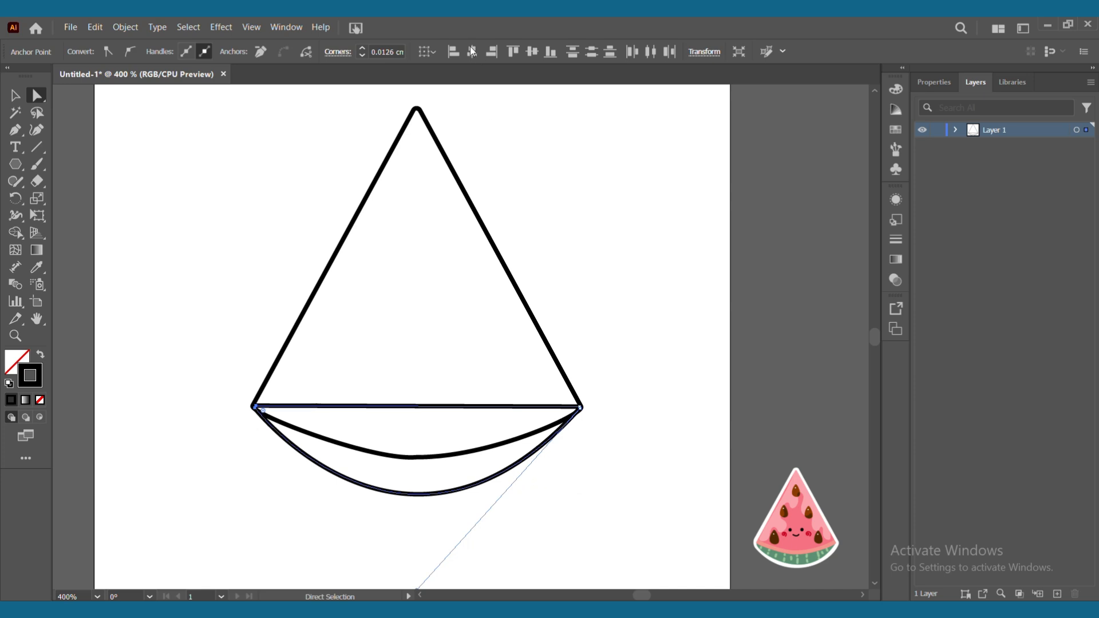
scroll(475, 48, down, 1)
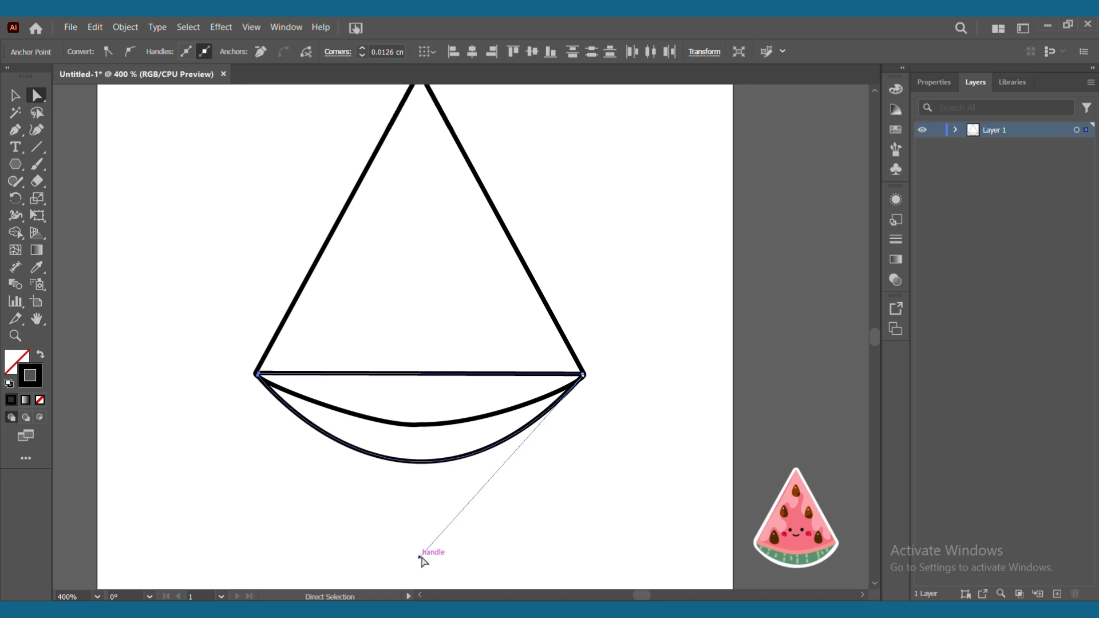
drag(419, 556, 426, 551)
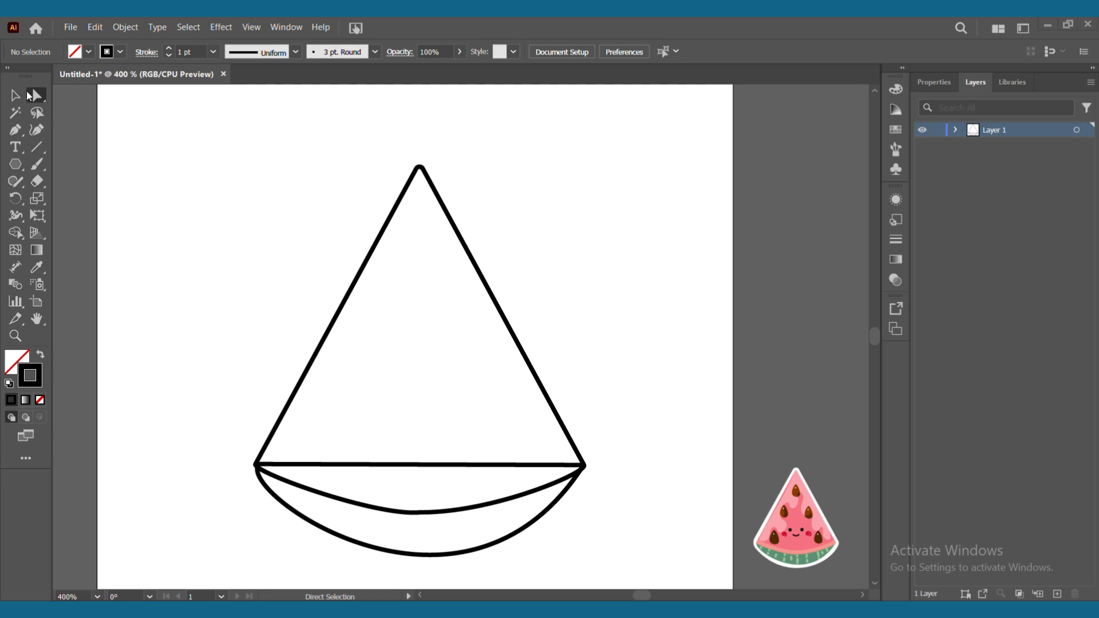
Step: Fill the wedge with pink FF8F92 and remove its stroke
click(22, 97)
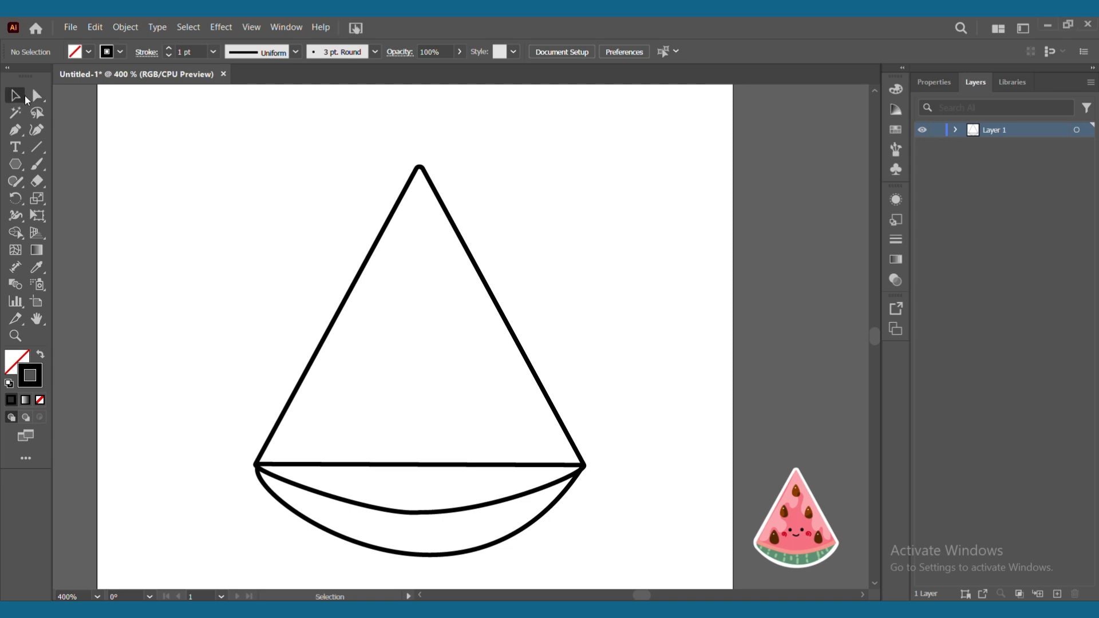
click(478, 254)
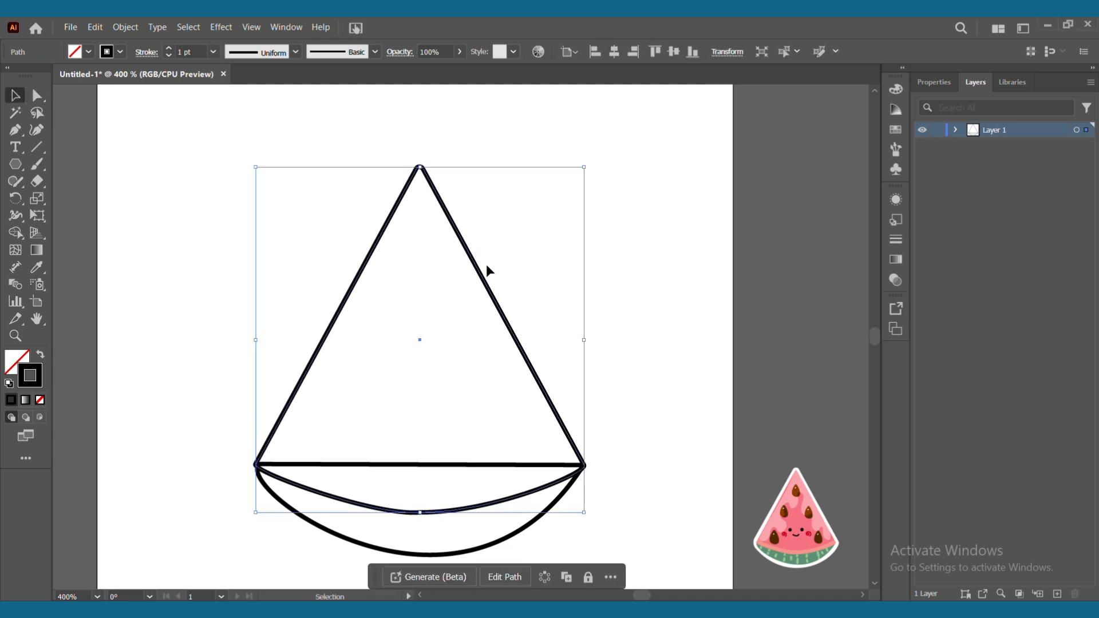
click(896, 89)
click(736, 122)
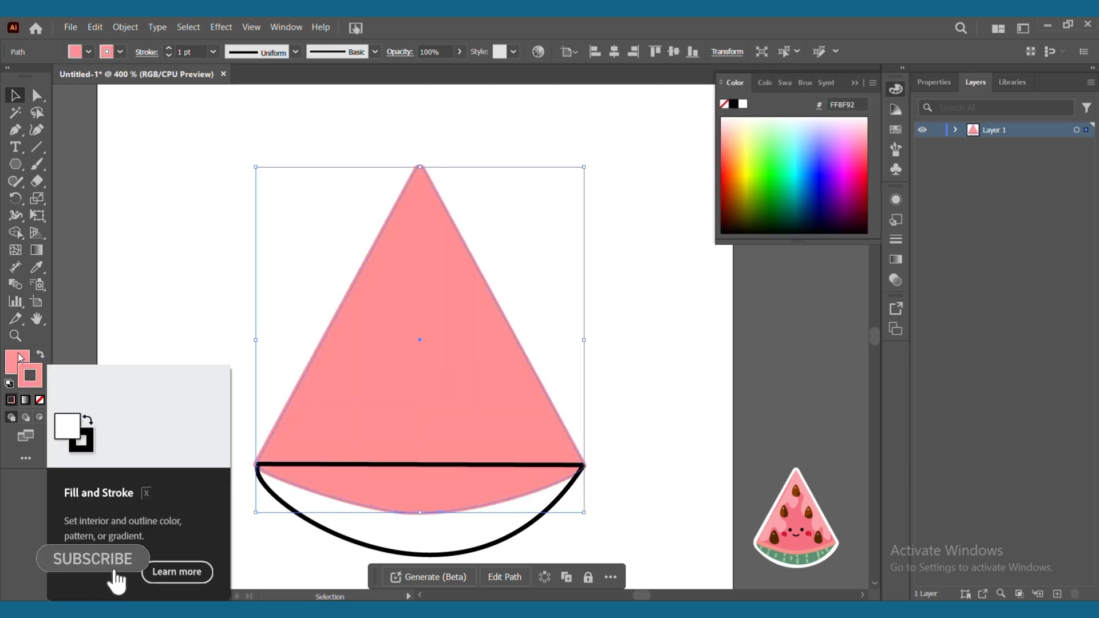
click(39, 400)
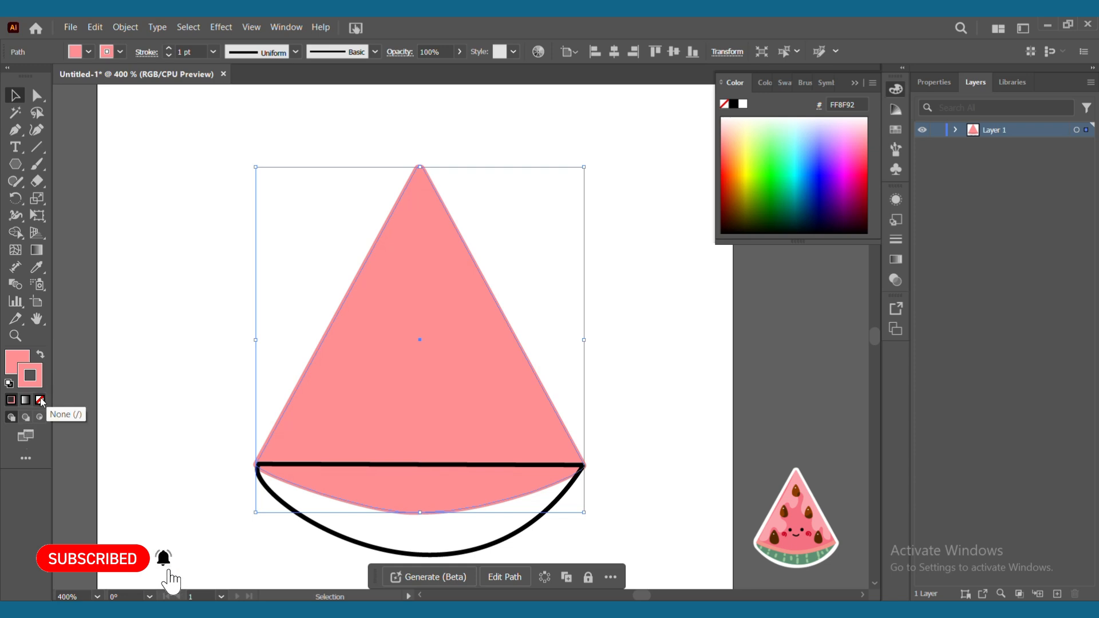
click(20, 366)
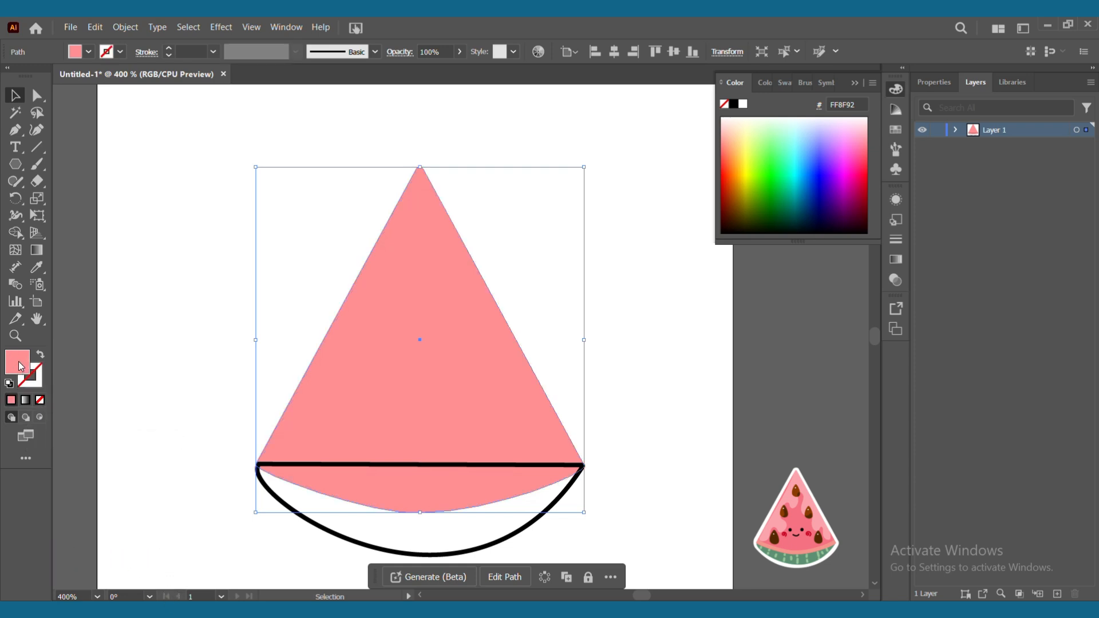
Step: Fill the rind shape with dark green 006952 and remove its stroke
click(531, 527)
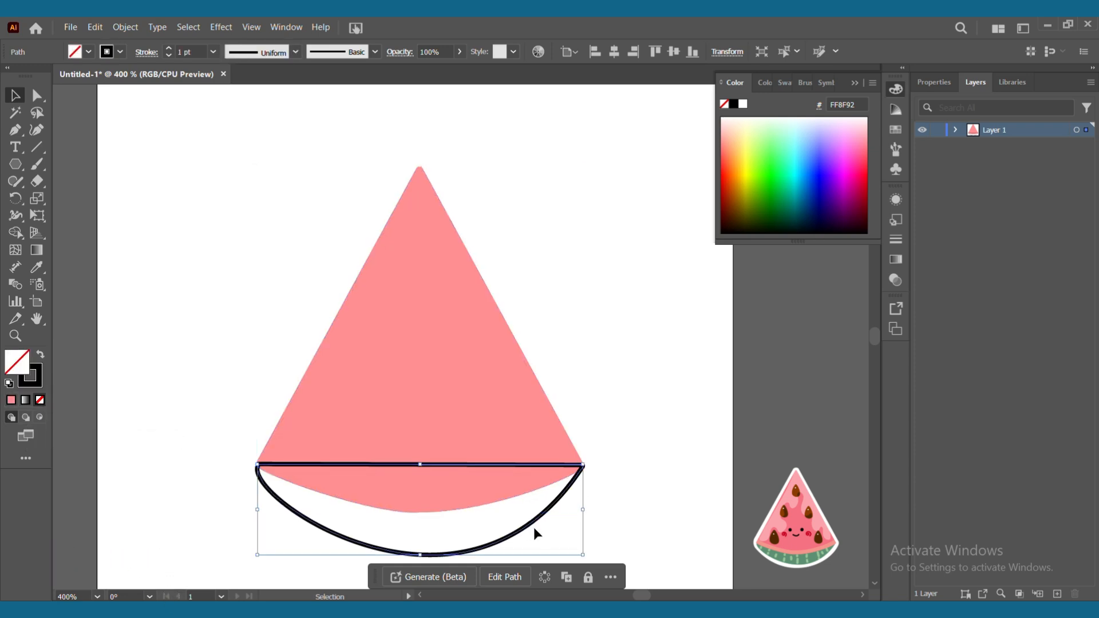
click(792, 205)
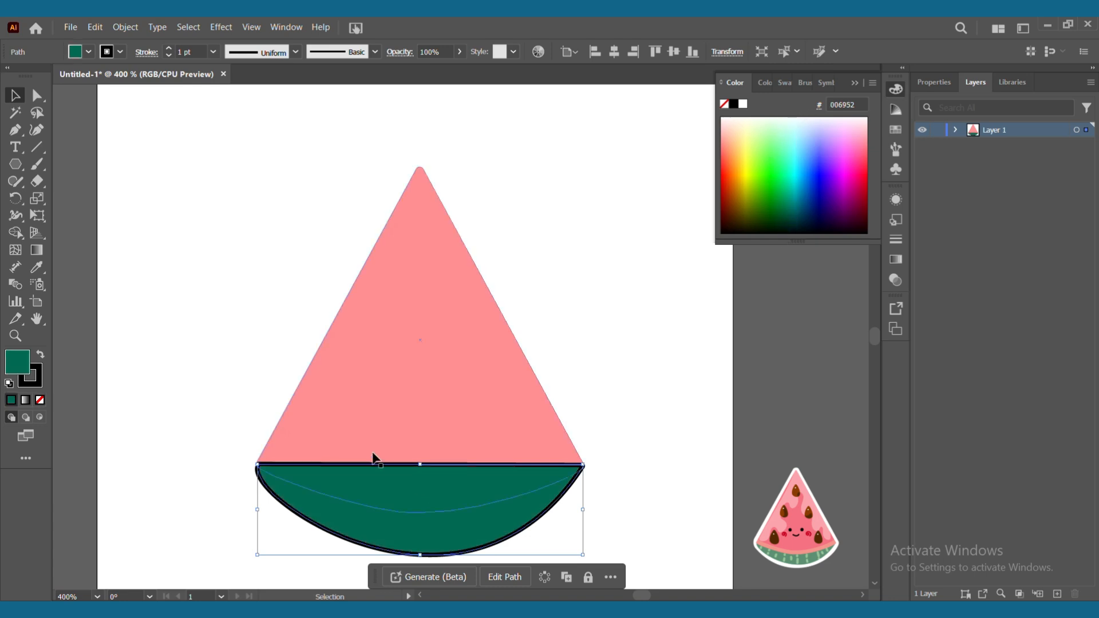
drag(37, 384, 38, 385)
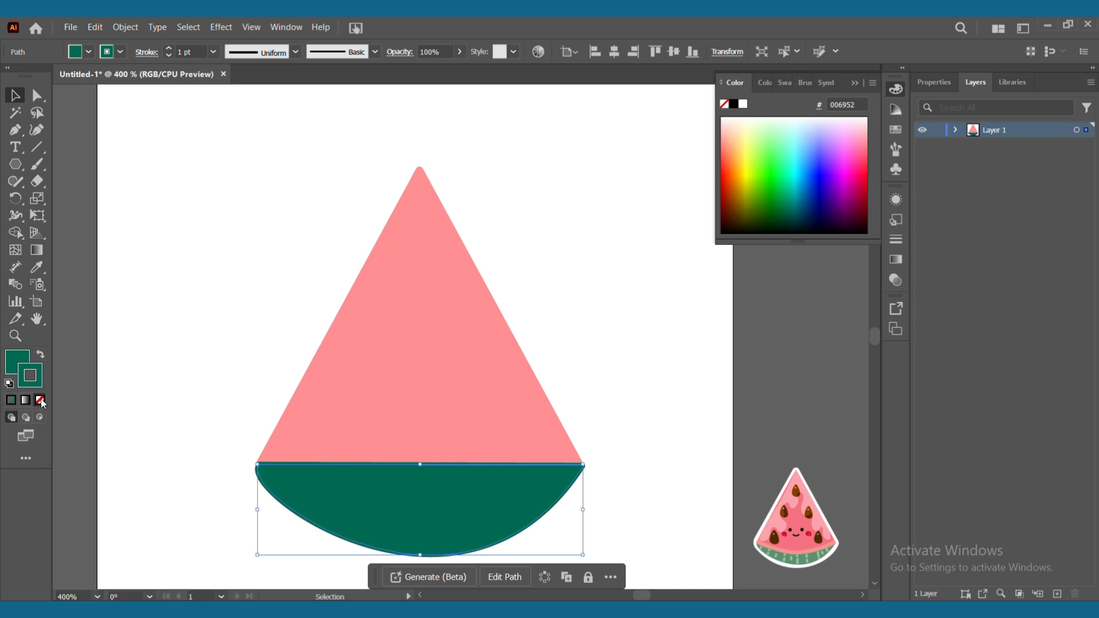
click(40, 400)
click(22, 358)
Step: Send the green rind shape to the back, behind the pink wedge
right_click(510, 485)
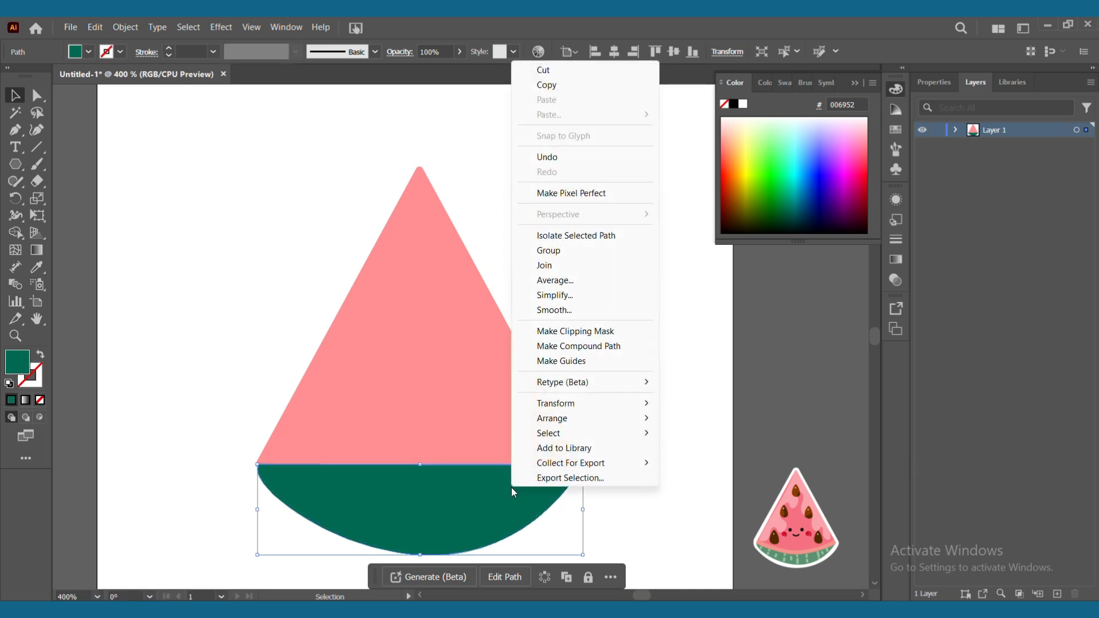
mouse_move(608, 418)
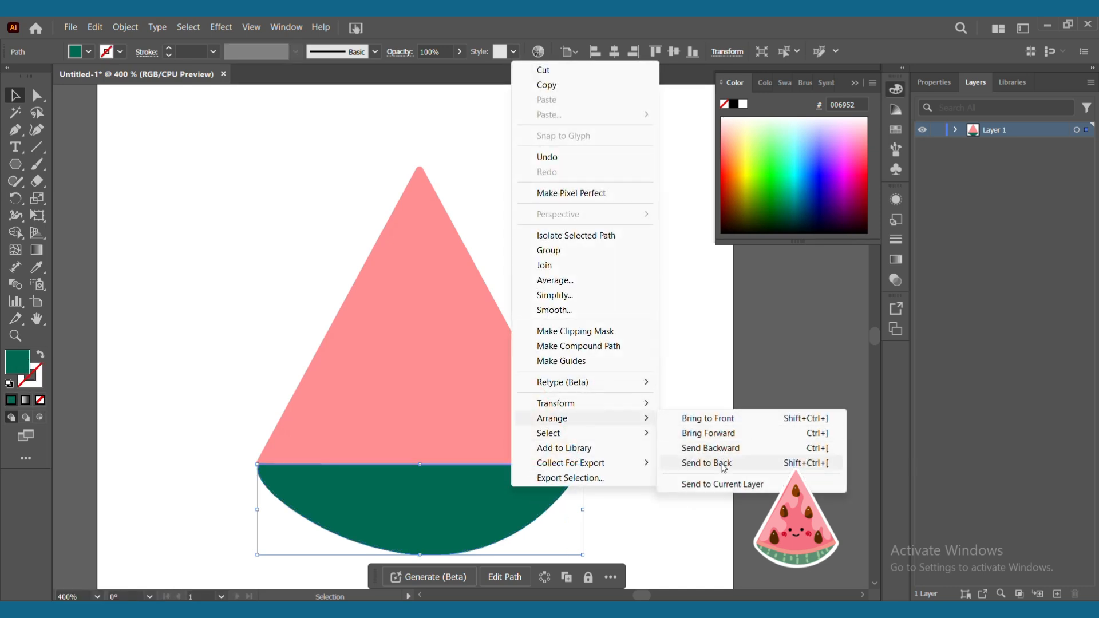
click(693, 463)
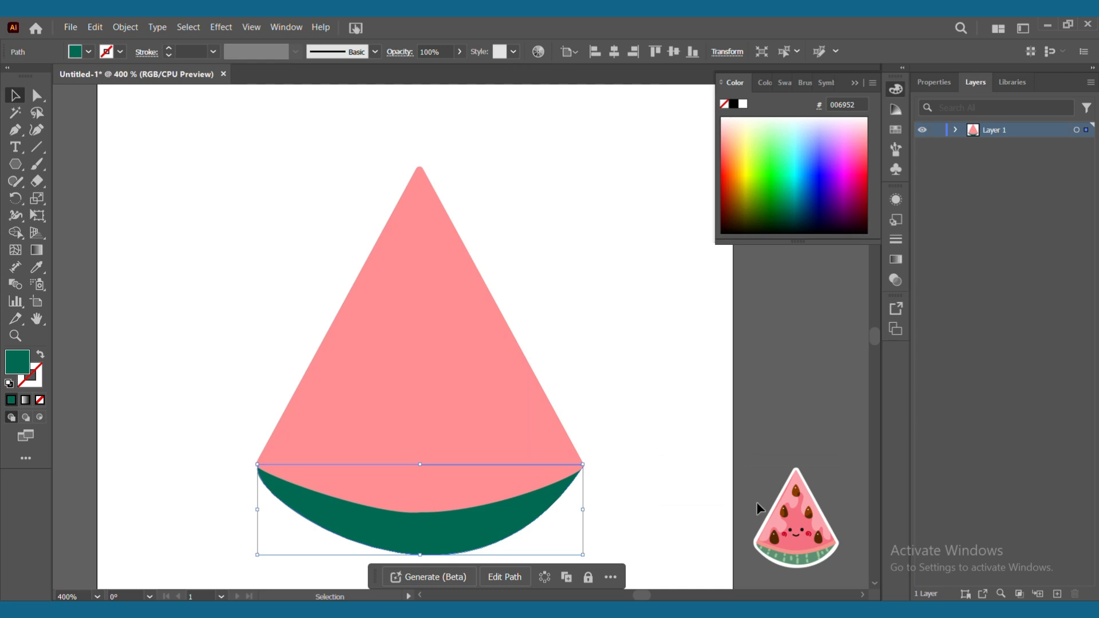
Step: Duplicate the pink wedge in place, stacking the copy directly over the original
click(571, 306)
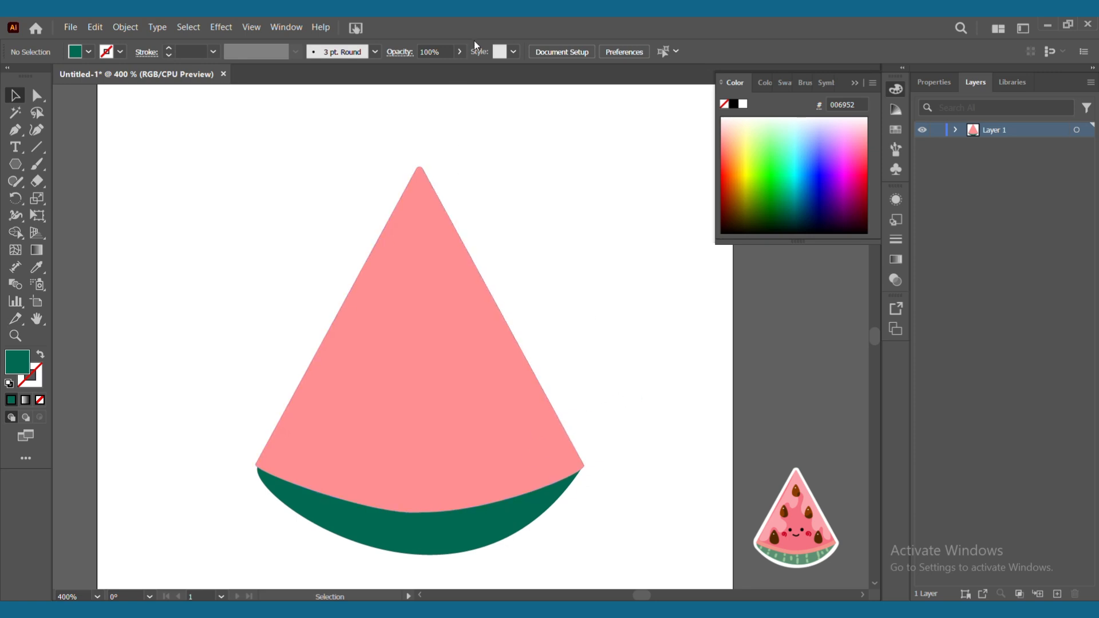
click(449, 400)
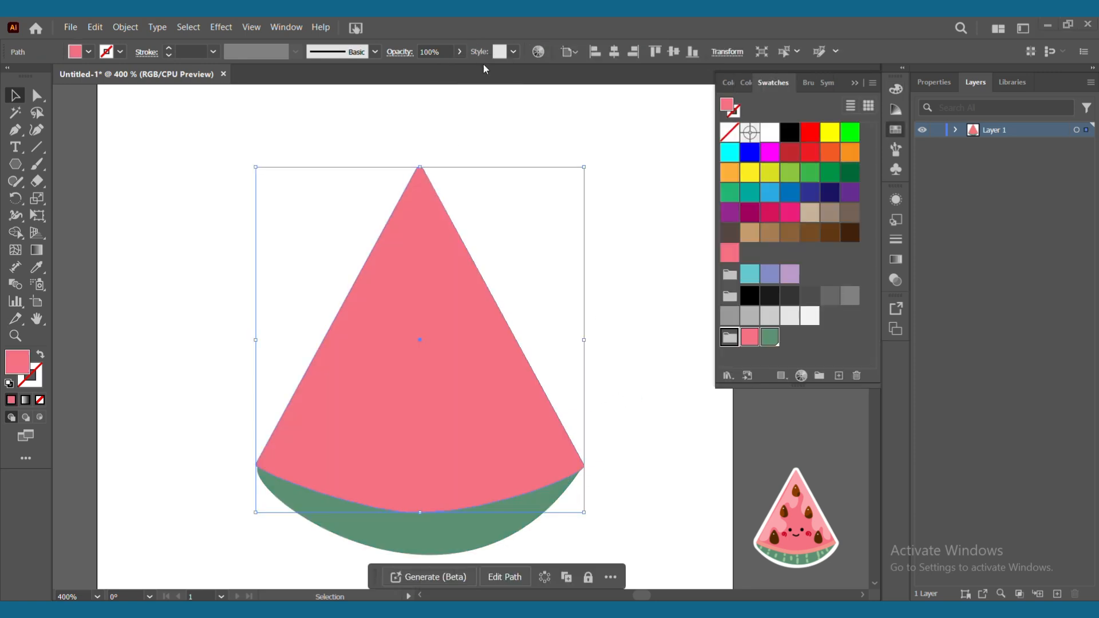
right_click(439, 381)
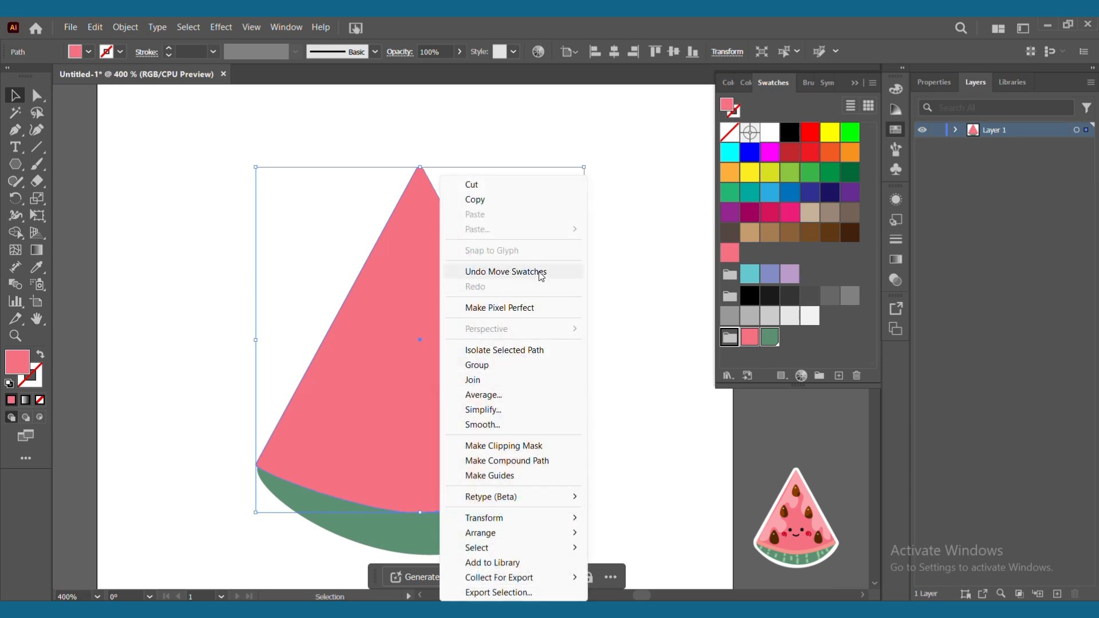
click(516, 200)
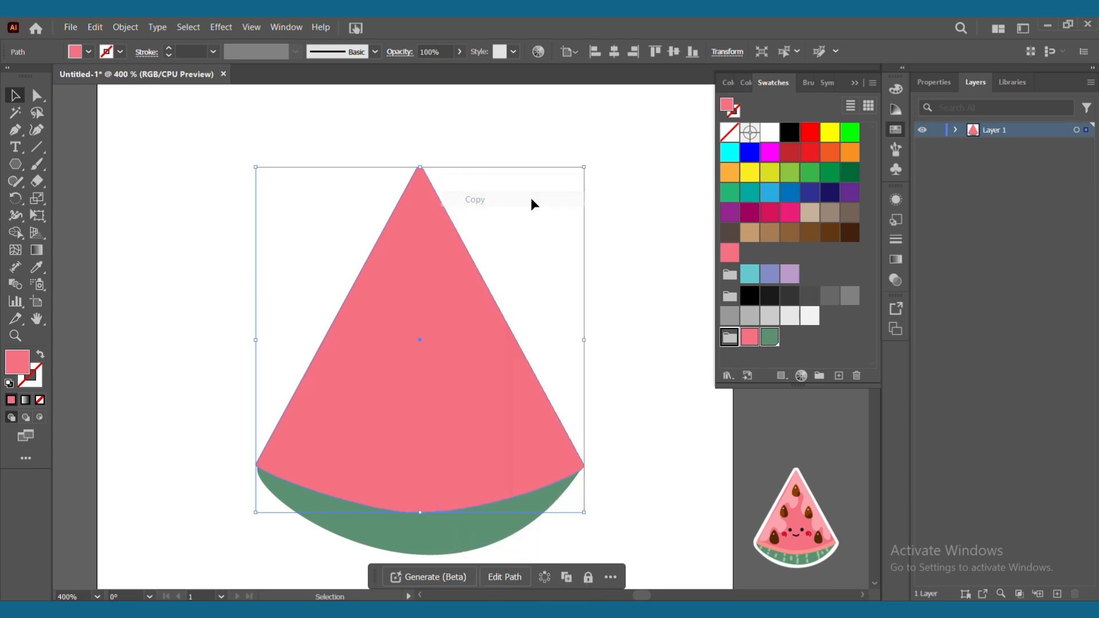
right_click(432, 366)
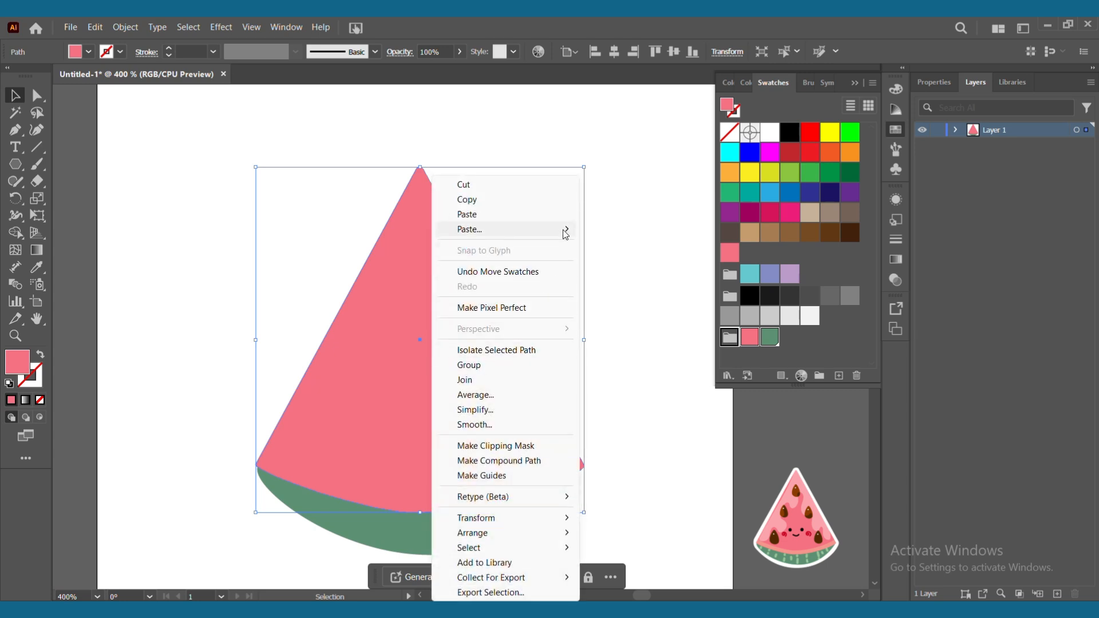
mouse_move(564, 230)
click(670, 230)
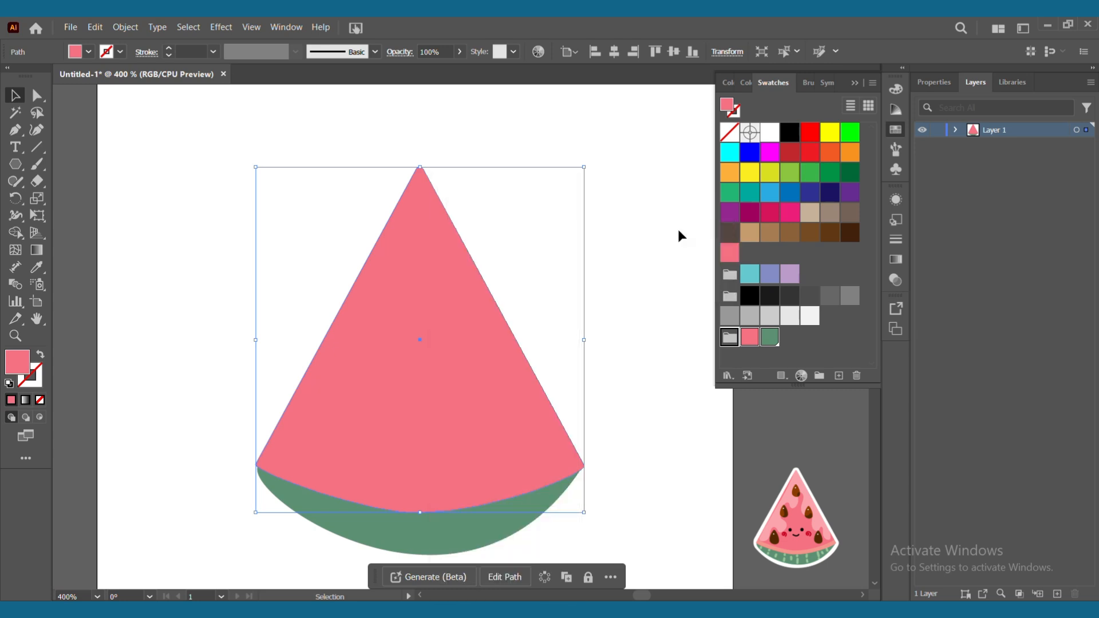
Step: Shrink the front wedge copy slightly, keeping its tip and sides near the original and leaving a thin strip along the curved bottom edge
click(580, 152)
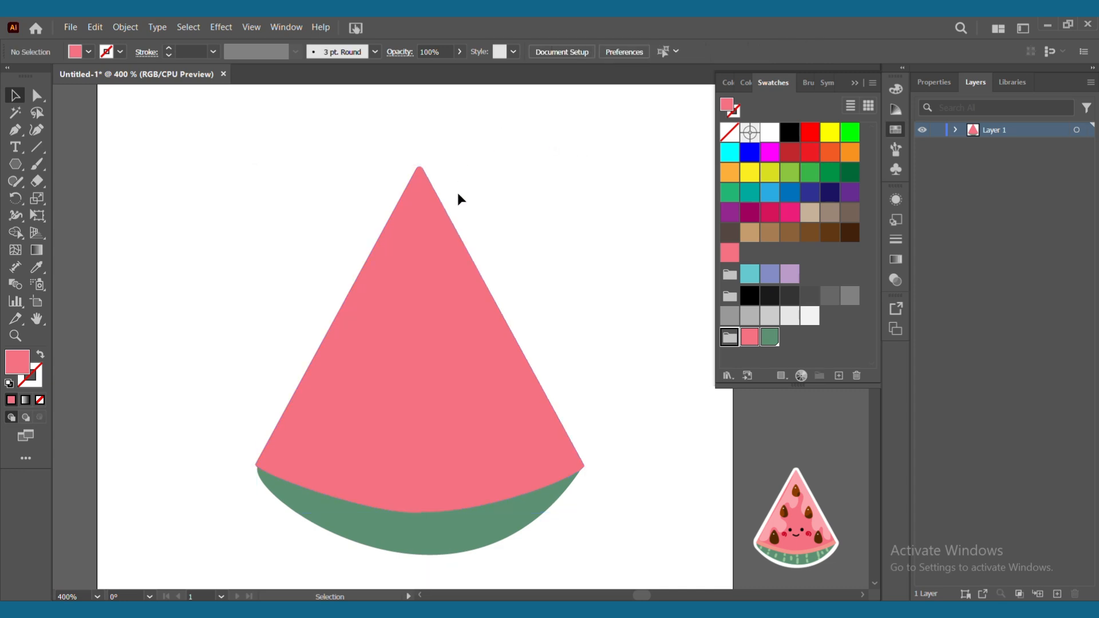
click(443, 270)
drag(583, 166, 572, 172)
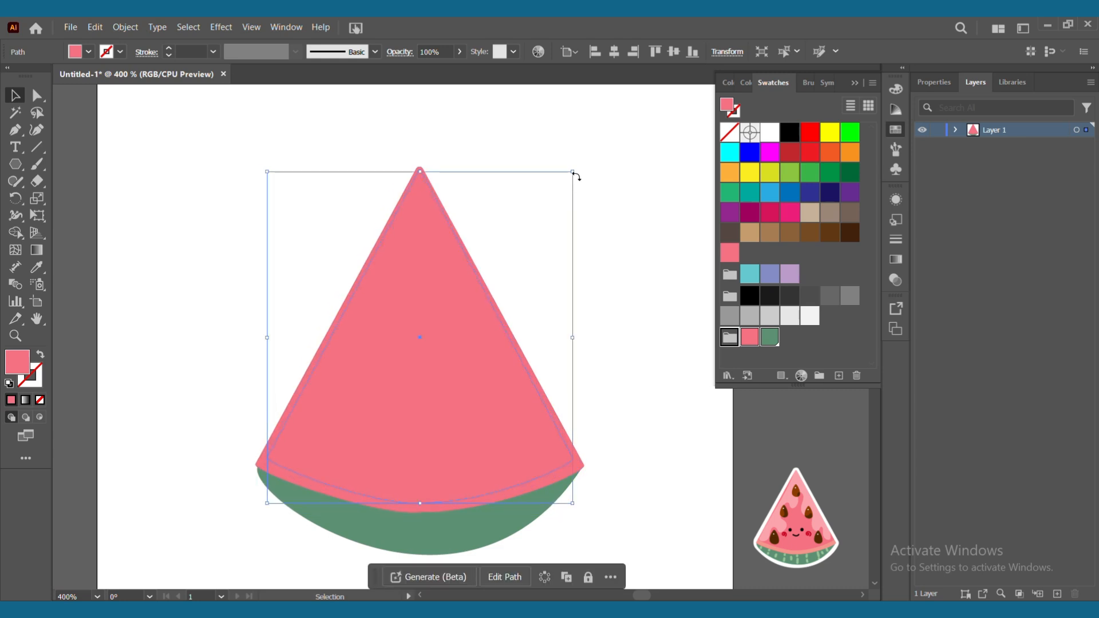
drag(419, 503, 420, 503)
drag(420, 172, 420, 167)
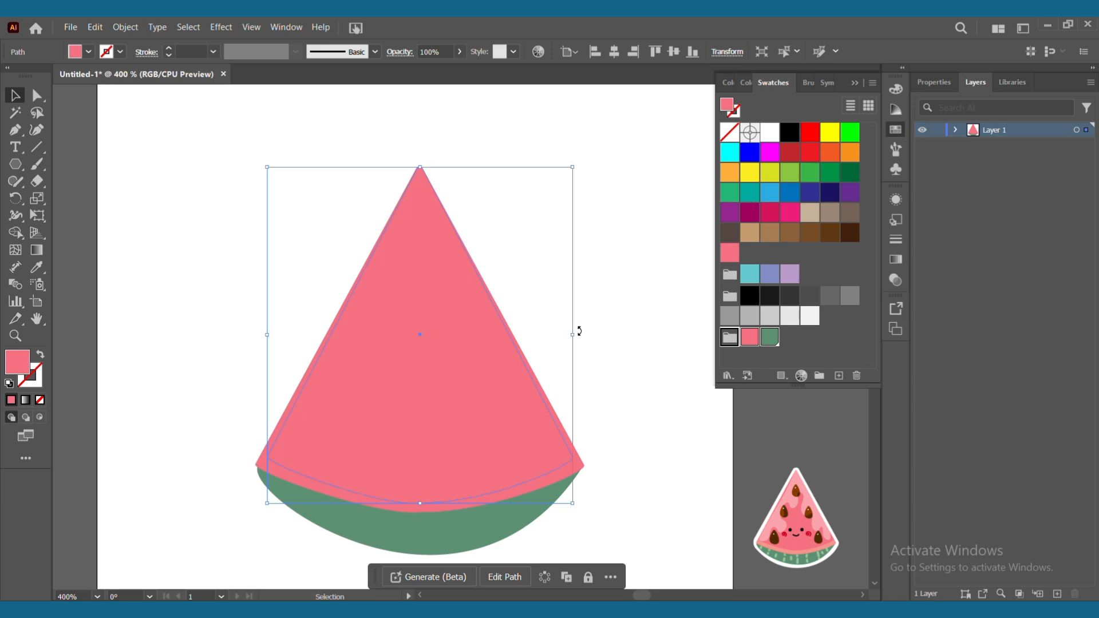
drag(576, 335, 583, 335)
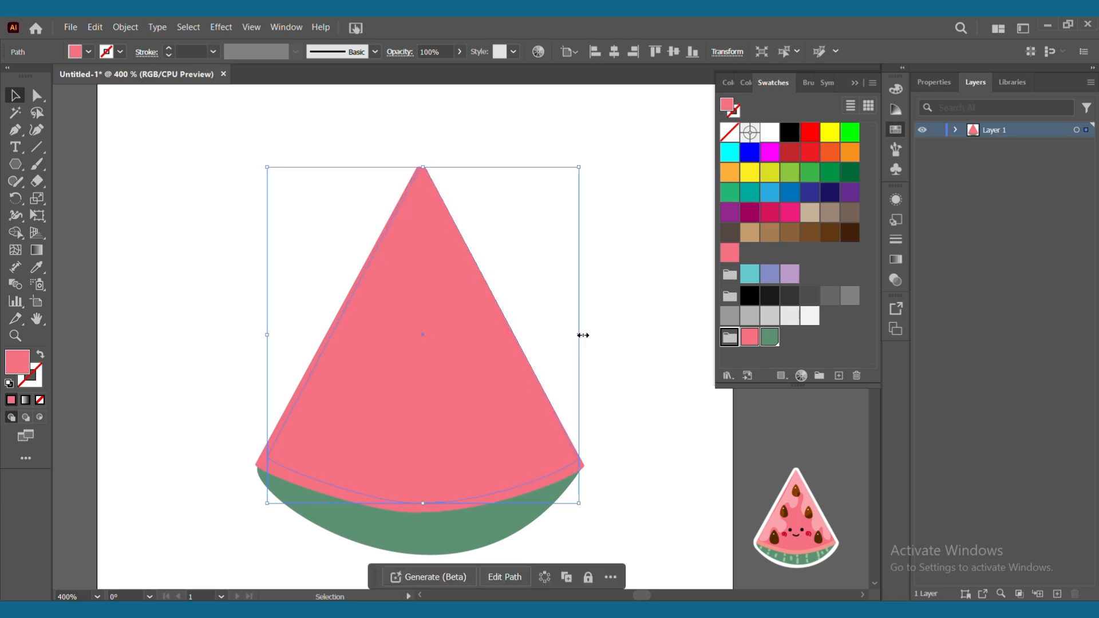
drag(267, 336, 260, 335)
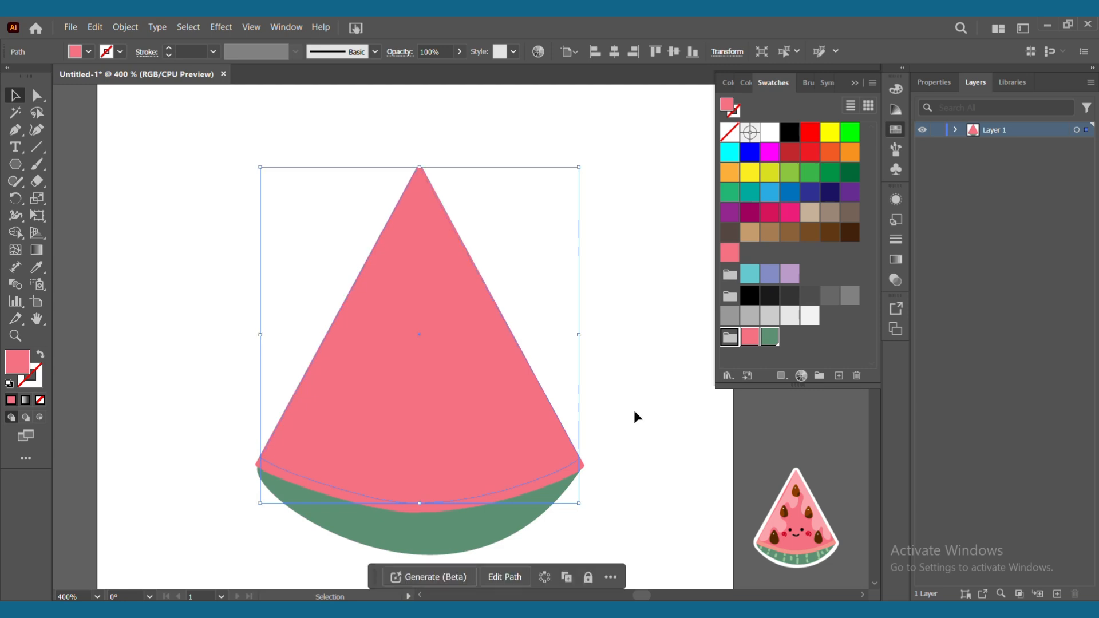
Step: Recolour the back wedge to salmon F4958C by editing its pink swatch to G 149 and B 140
click(622, 456)
click(585, 467)
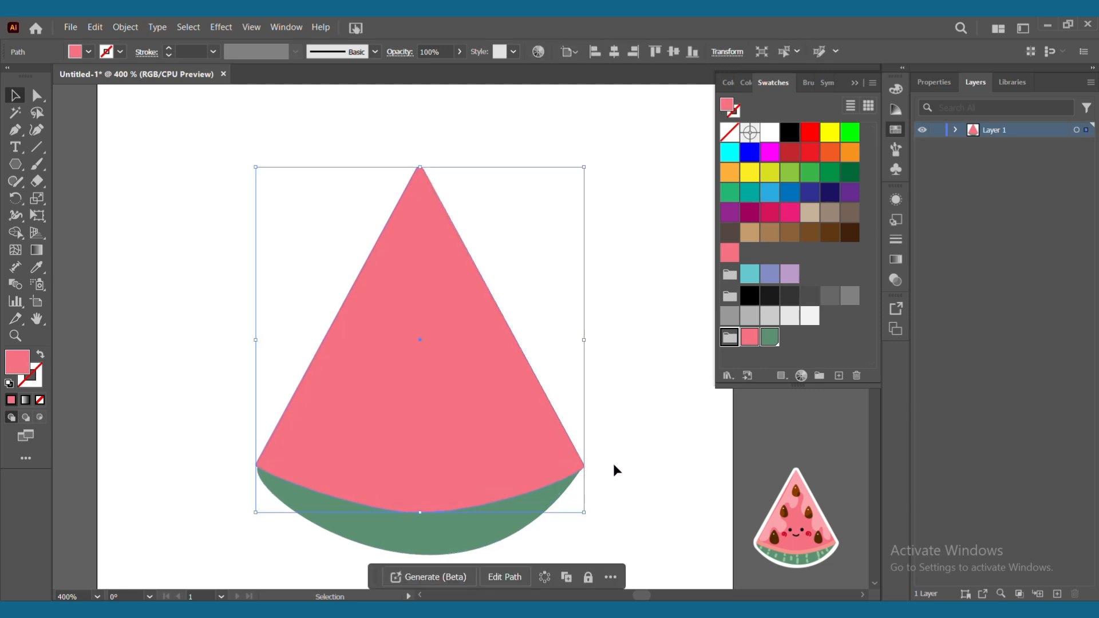
click(750, 342)
double_click(751, 341)
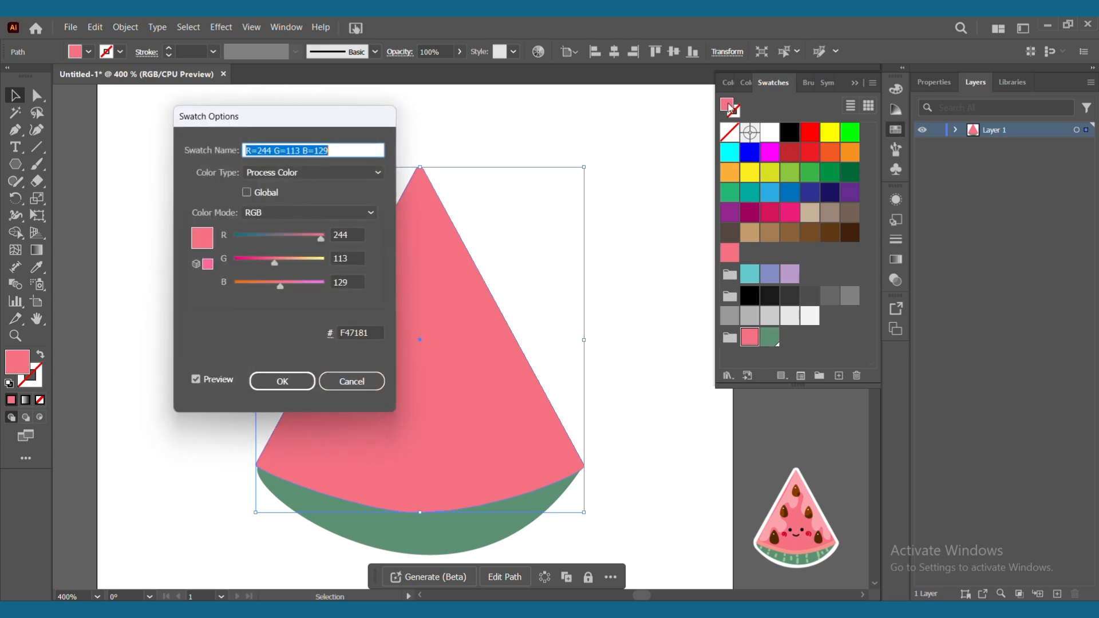
drag(274, 265, 284, 289)
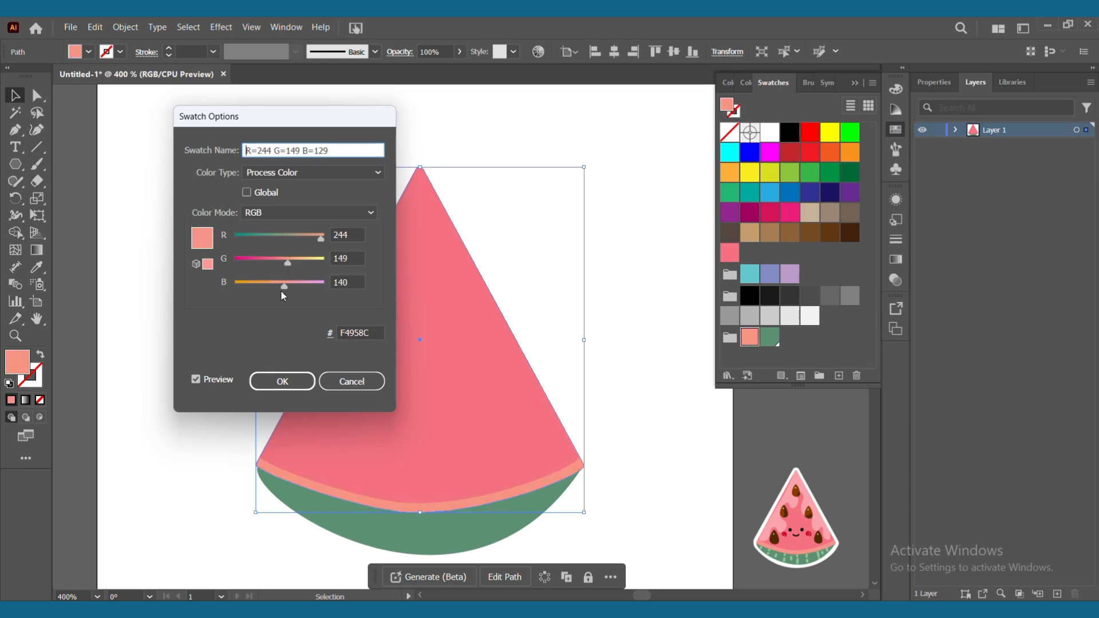
click(289, 382)
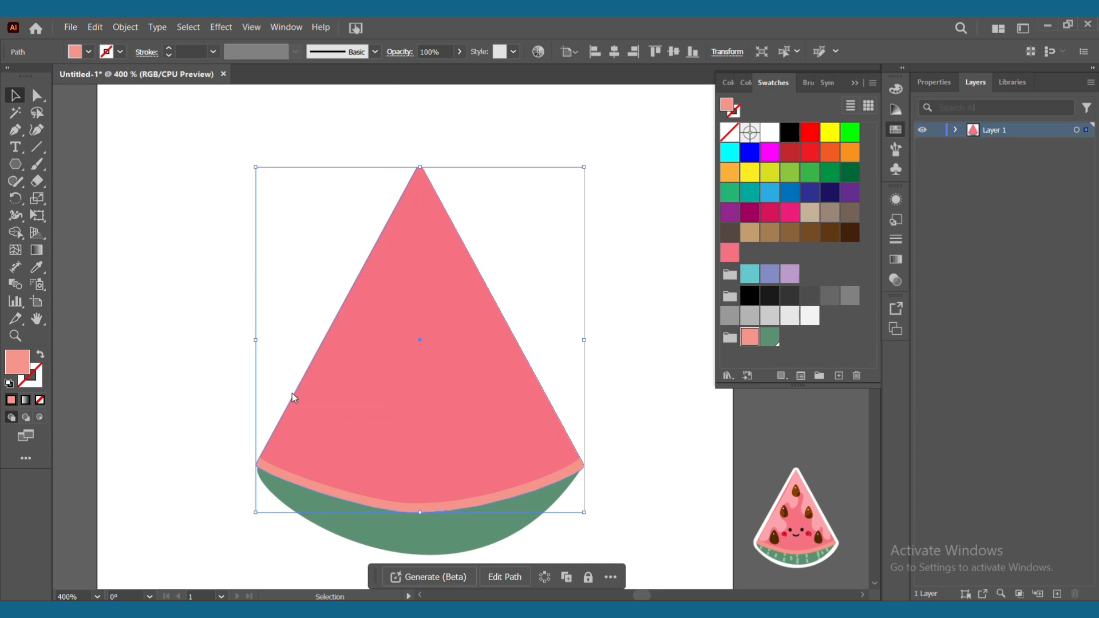
click(618, 354)
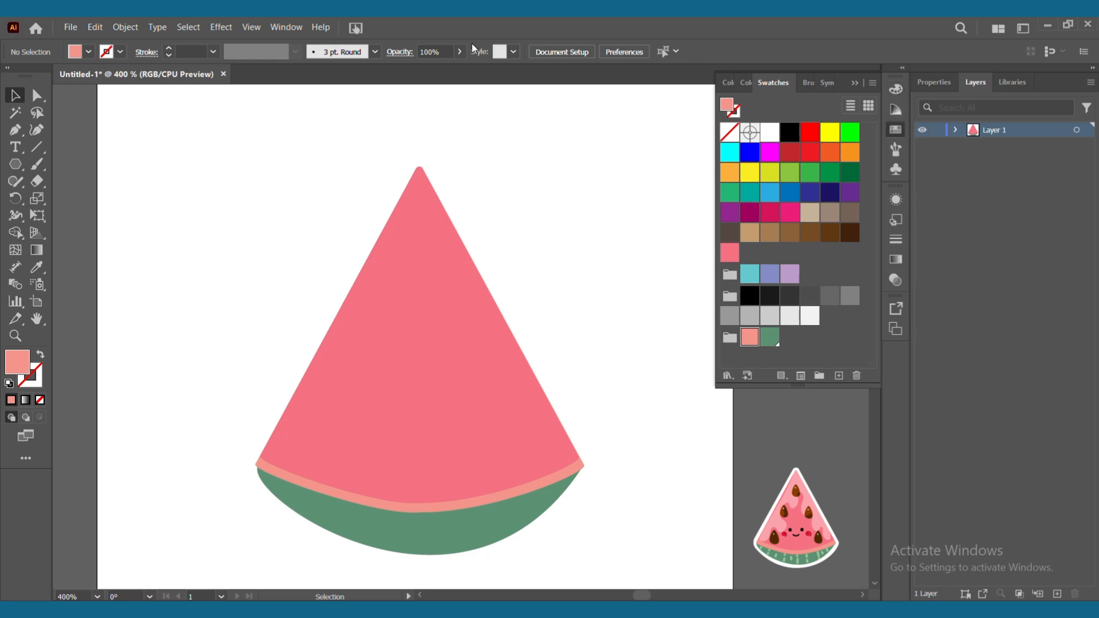
Step: Paint a small teardrop seed outline on the wedge's upper part with the Paintbrush, using a brown 75423F stroke and no fill
key(shift+x)
key(b)
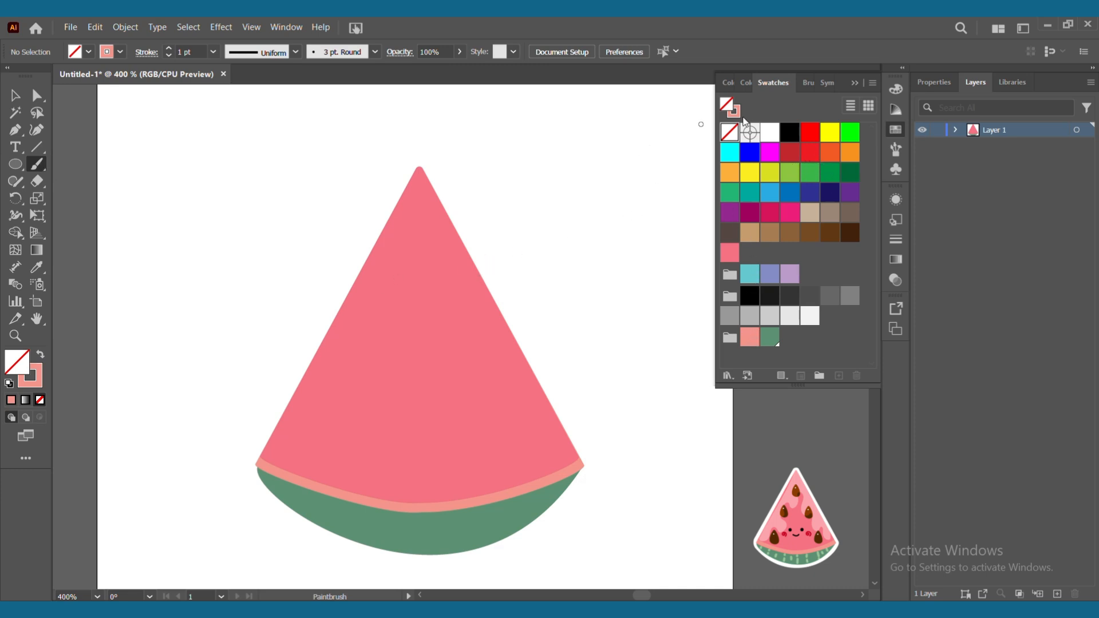
double_click(41, 385)
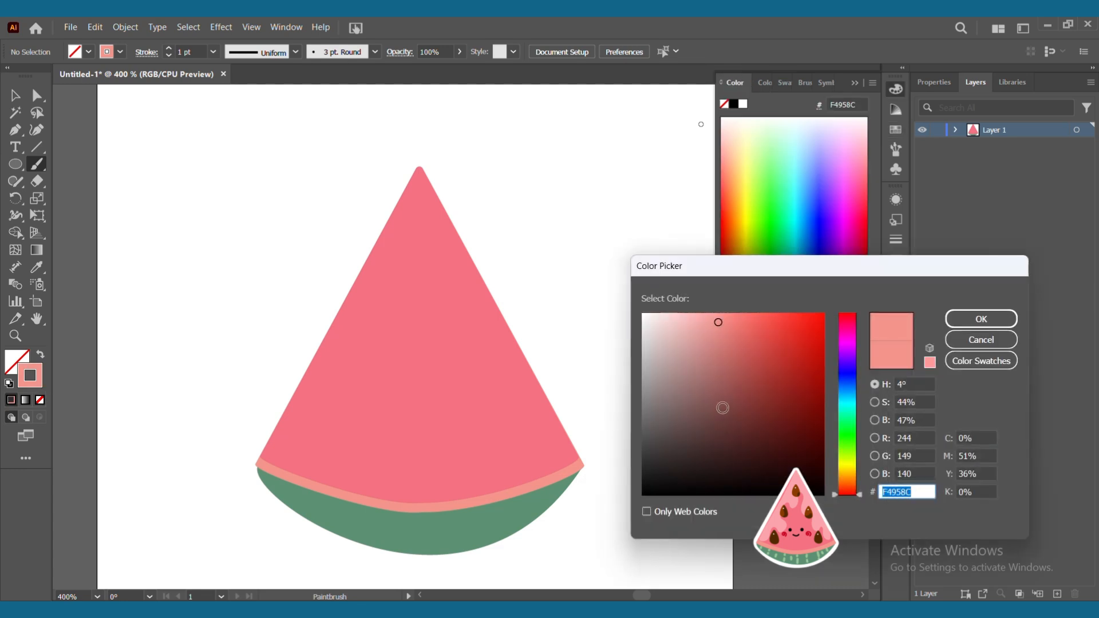
click(724, 408)
click(725, 410)
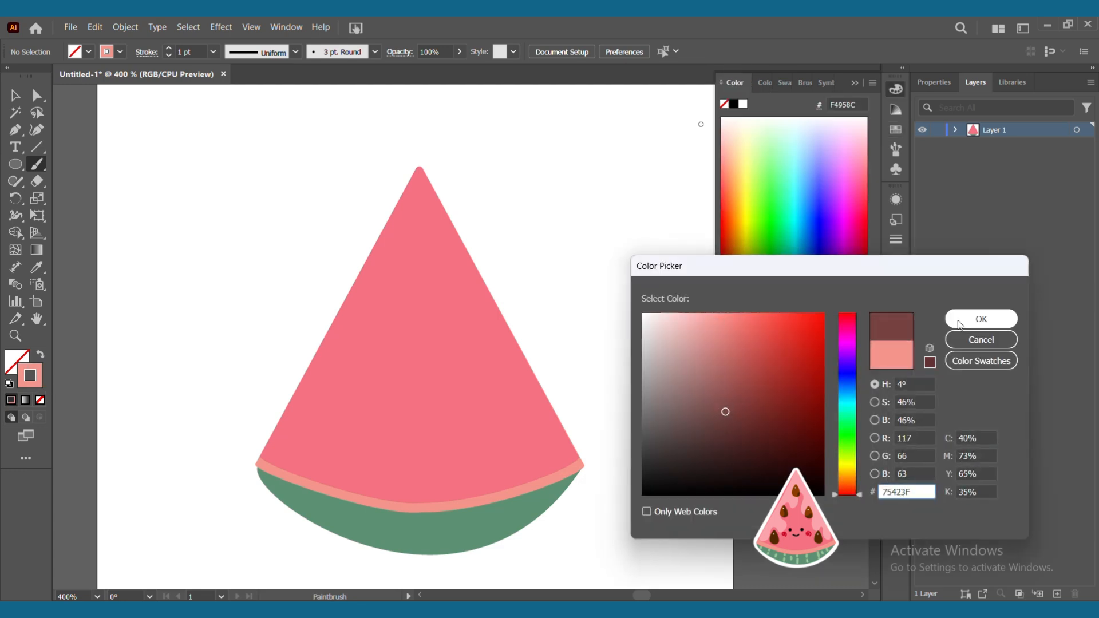
click(981, 319)
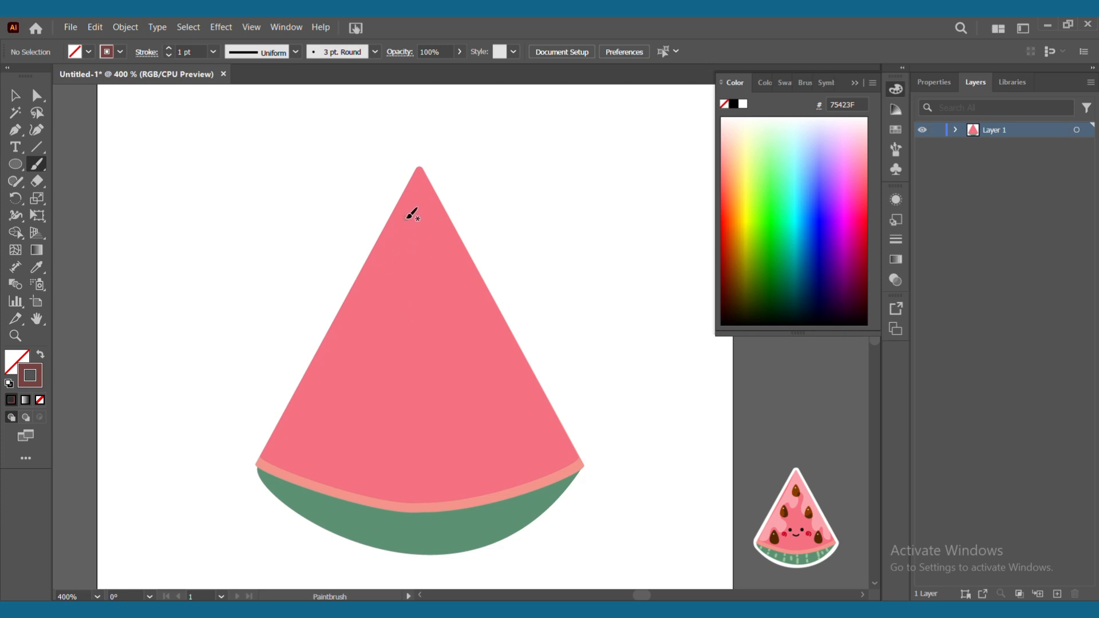
mouse_move(403, 262)
mouse_down()
mouse_move(400, 286)
mouse_move(410, 287)
mouse_move(414, 262)
mouse_up()
key(v)
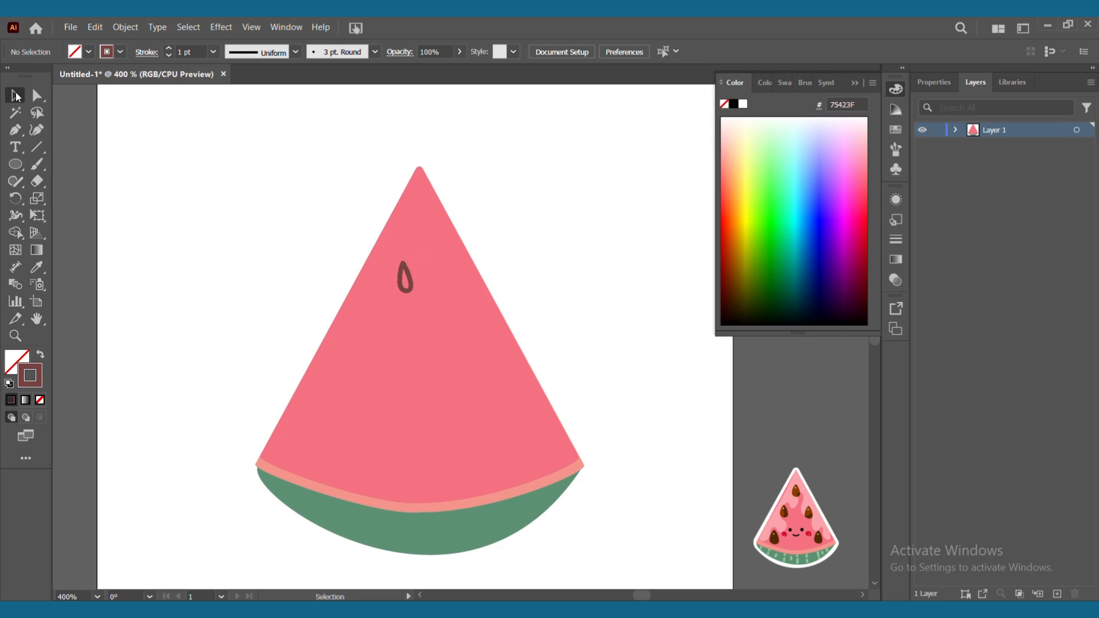
Step: Fill the teardrop seed with its brown stroke colour and make it slightly narrower
click(412, 291)
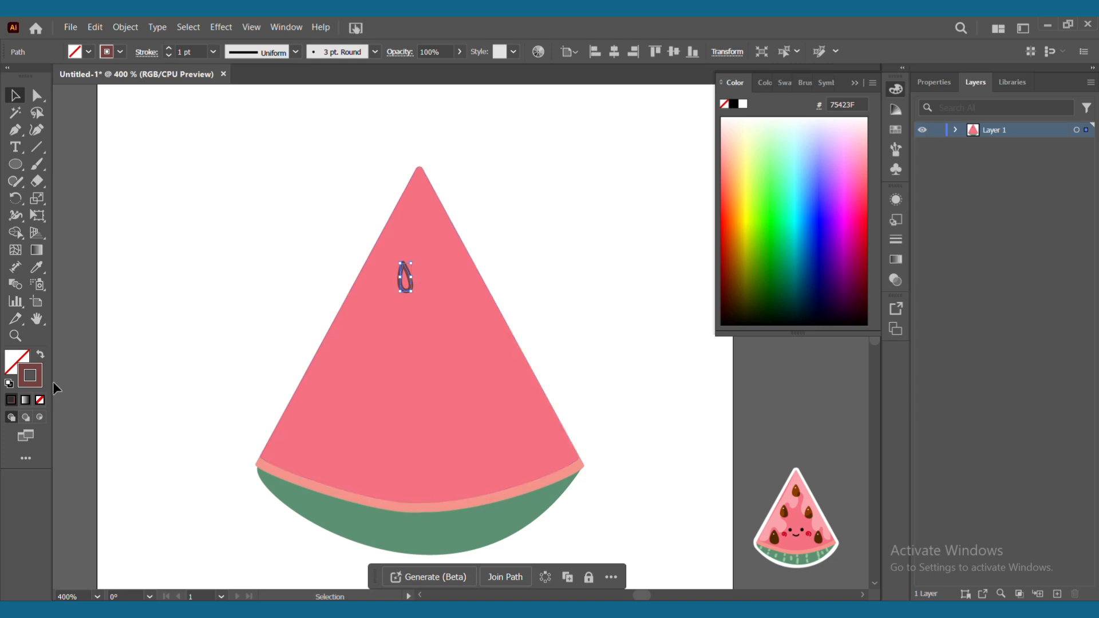
drag(39, 382, 21, 358)
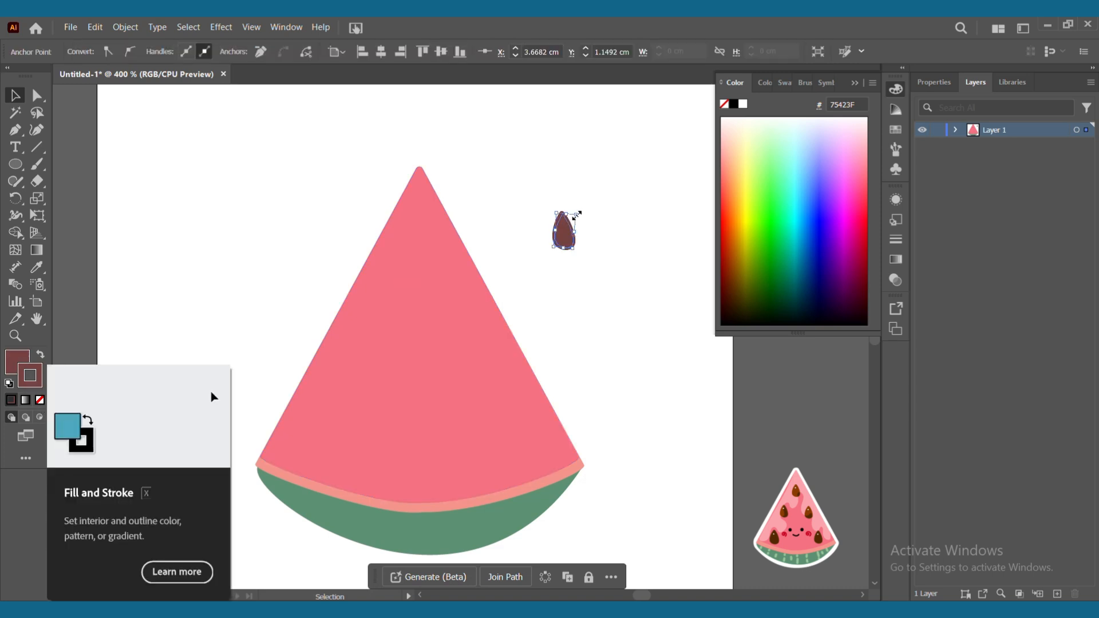
click(626, 226)
click(564, 231)
drag(575, 215, 573, 216)
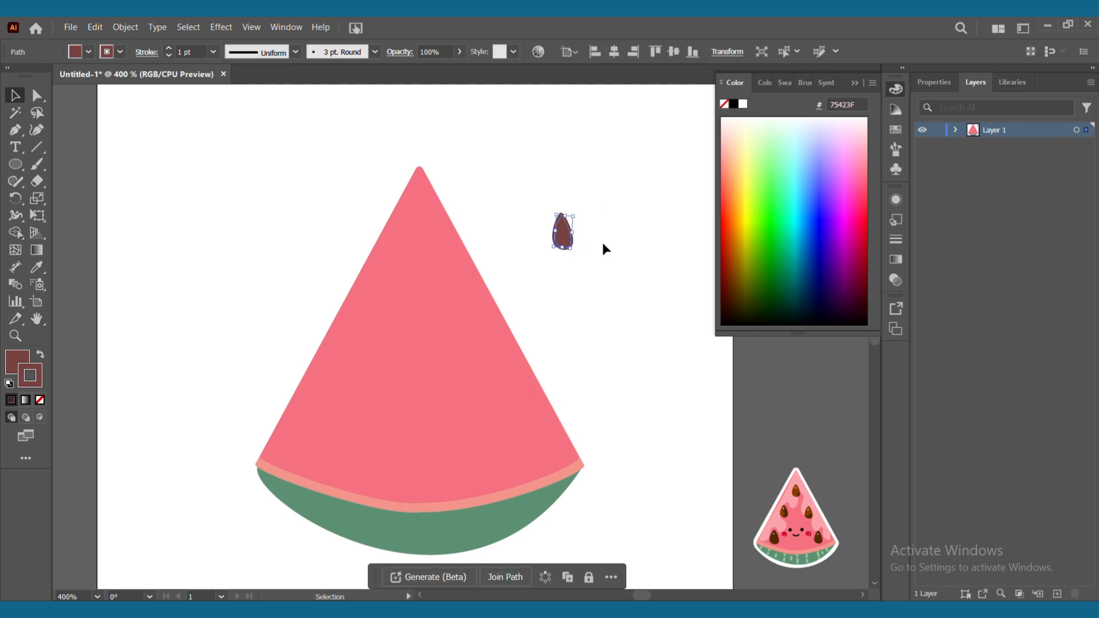
click(603, 244)
Step: Paint an off-white FFFEEF highlight dot near the seed's tip and move the seed onto the wedge's upper part
click(38, 164)
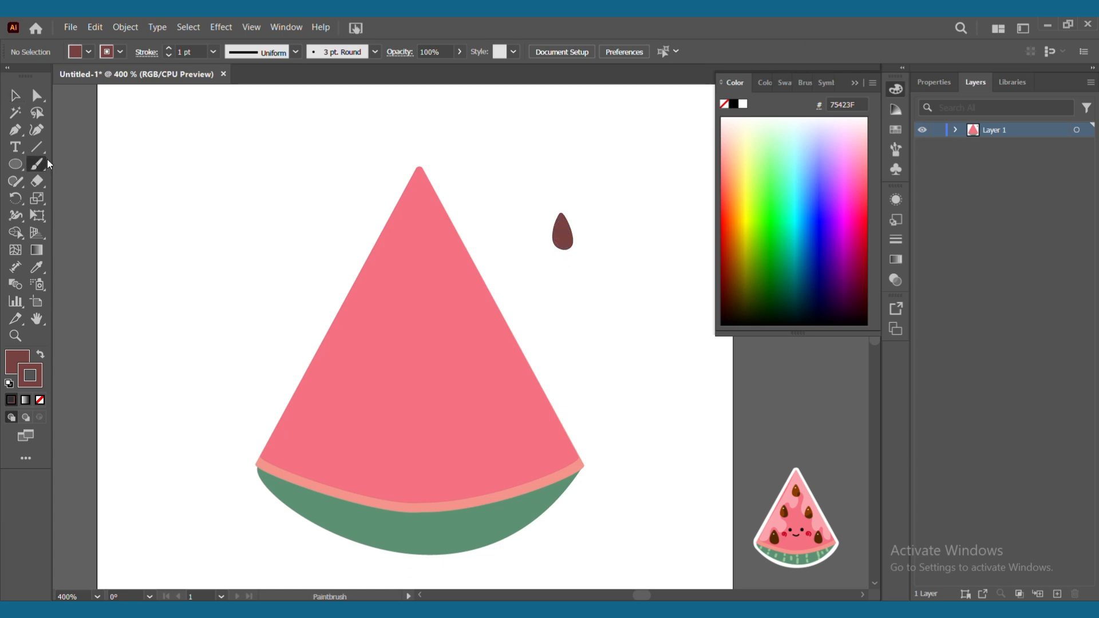
click(743, 121)
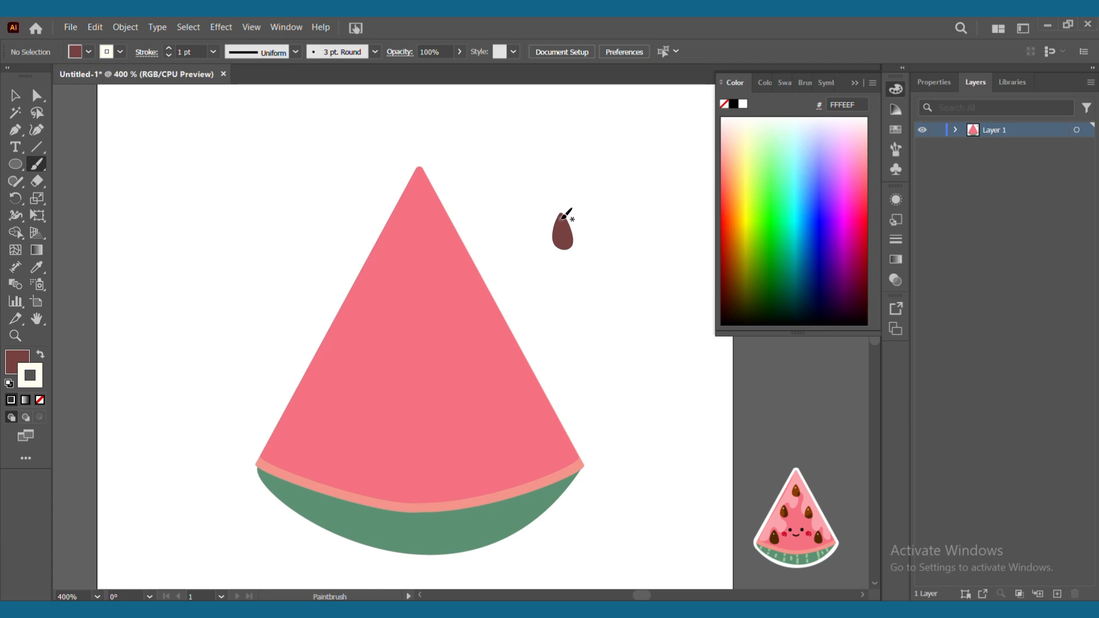
click(562, 221)
key(v)
drag(562, 235, 416, 253)
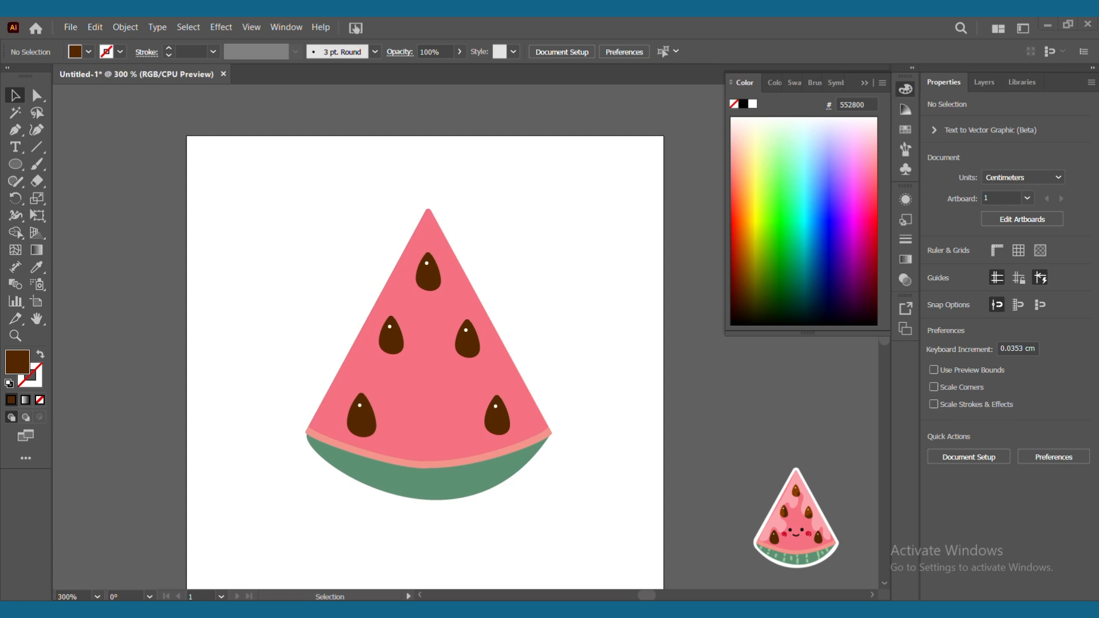
Step: Paint two black dot eyes and a small curved smile between the two lowest seeds
click(38, 166)
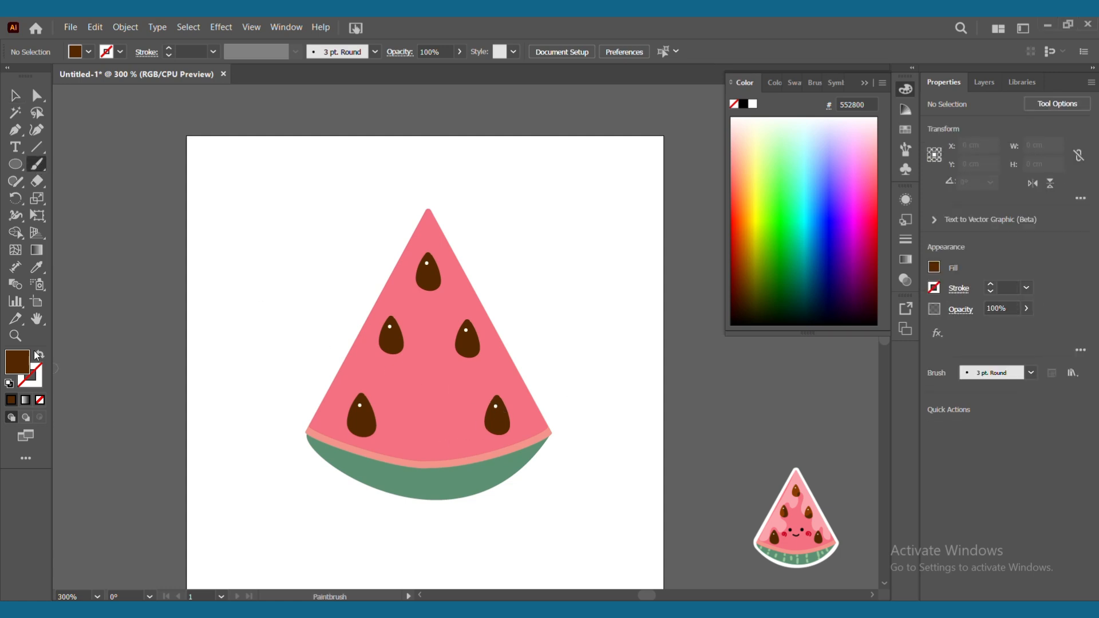
click(744, 105)
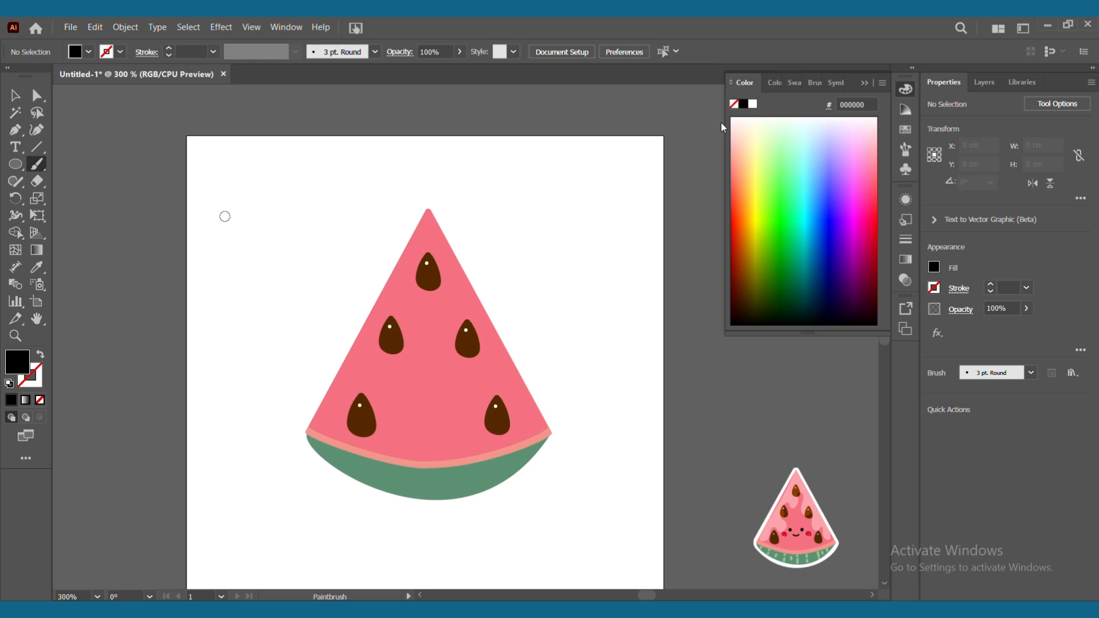
click(410, 392)
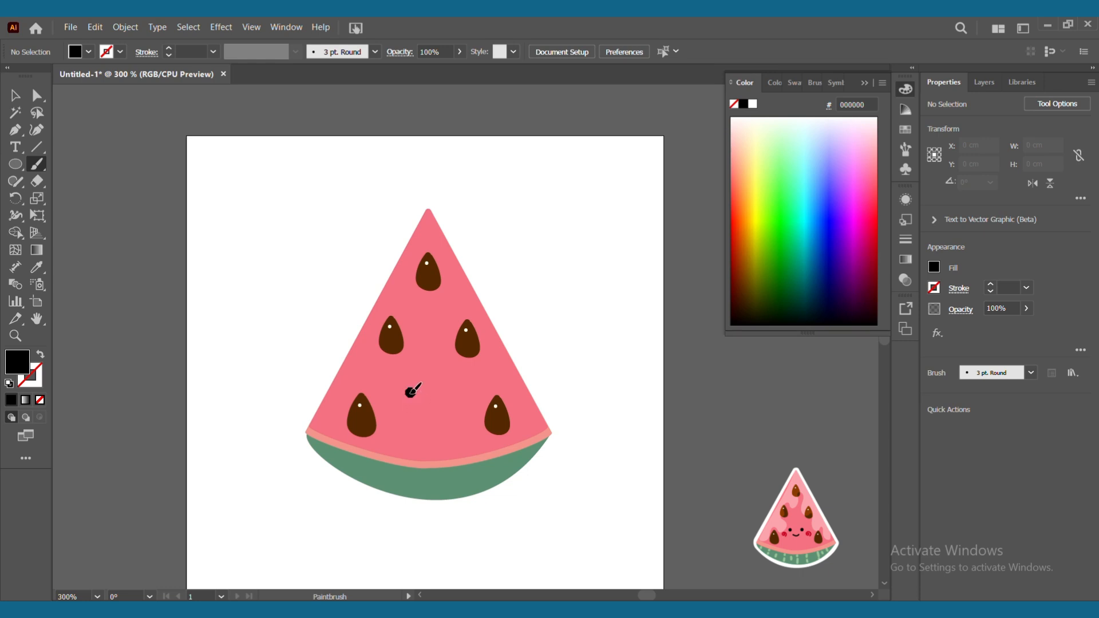
click(447, 393)
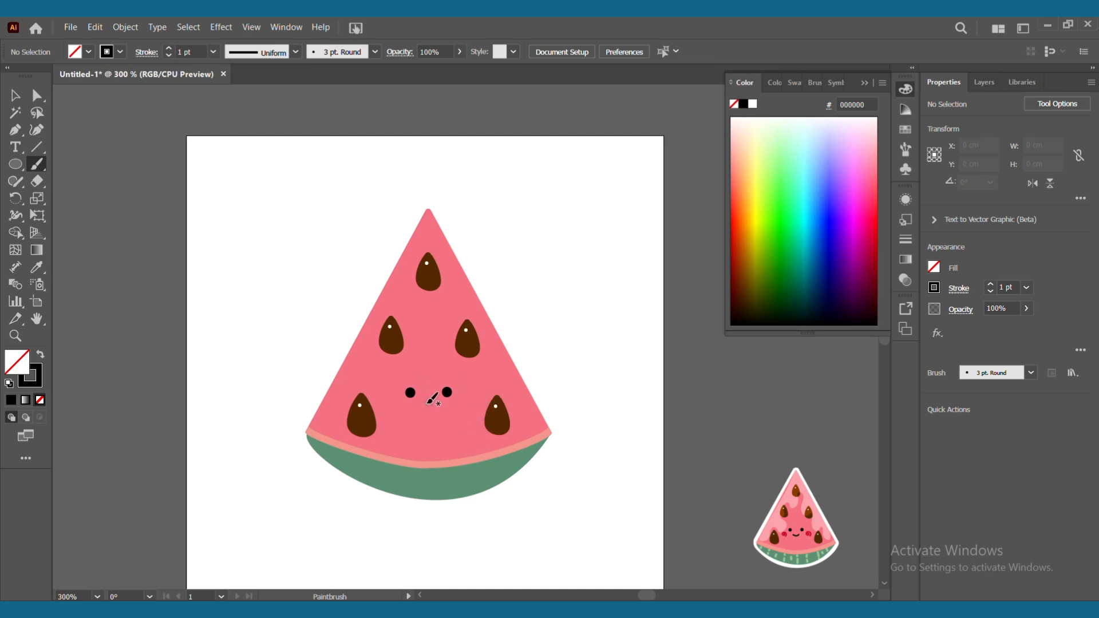
drag(420, 408, 437, 408)
Step: Choose red CE0006 as fill and paint a small black-stroked spiral cheek on each side of the smile
drag(864, 179, 880, 241)
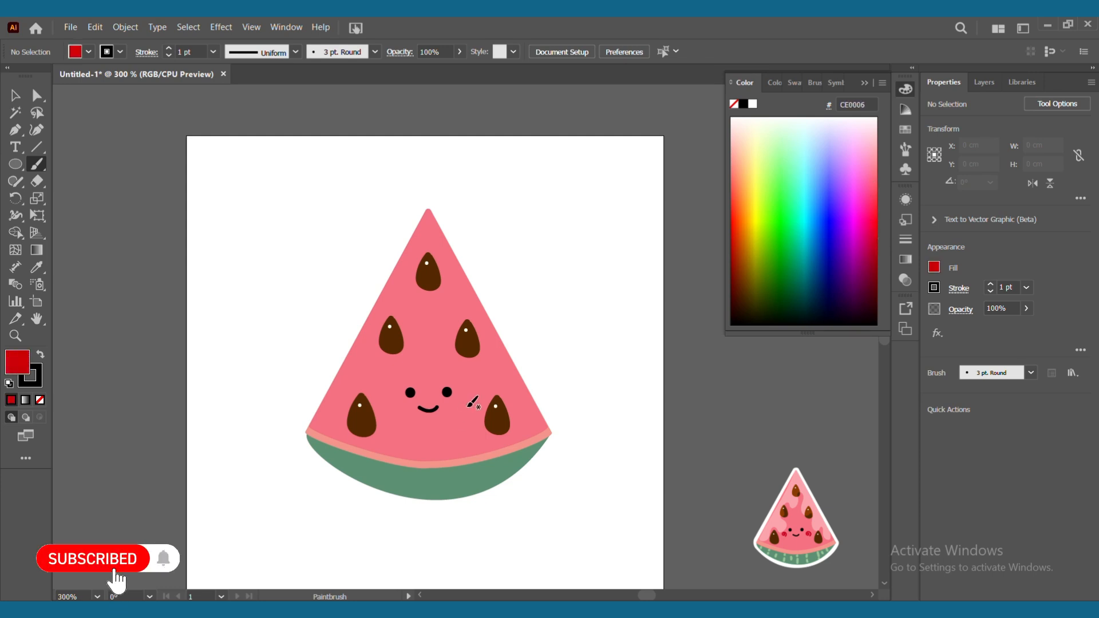
mouse_move(465, 407)
mouse_down()
mouse_move(474, 400)
mouse_move(459, 409)
mouse_up()
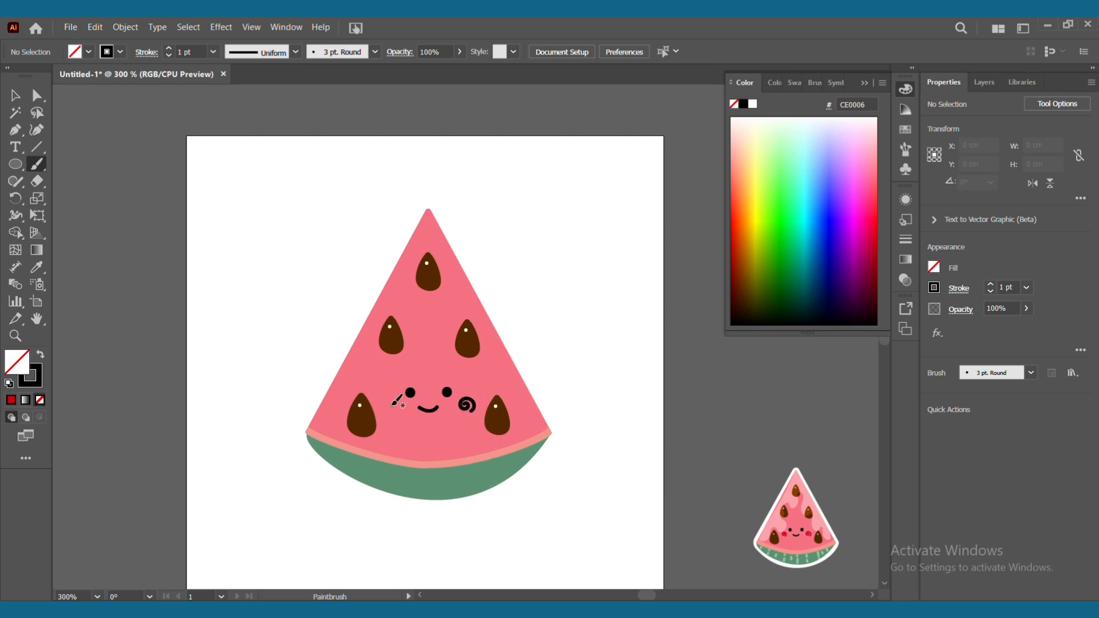
mouse_move(391, 408)
mouse_down()
mouse_move(404, 401)
mouse_move(387, 412)
mouse_up()
Step: Change the stroke colour of the spiral cheek on the left side of the smile to crimson C70022
click(15, 96)
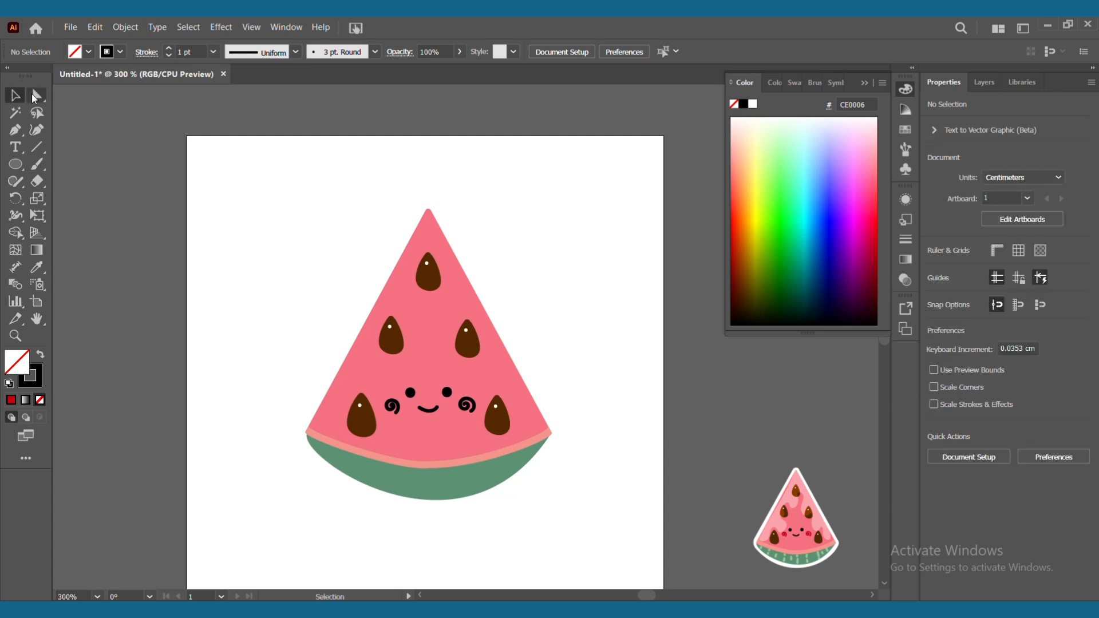
click(393, 407)
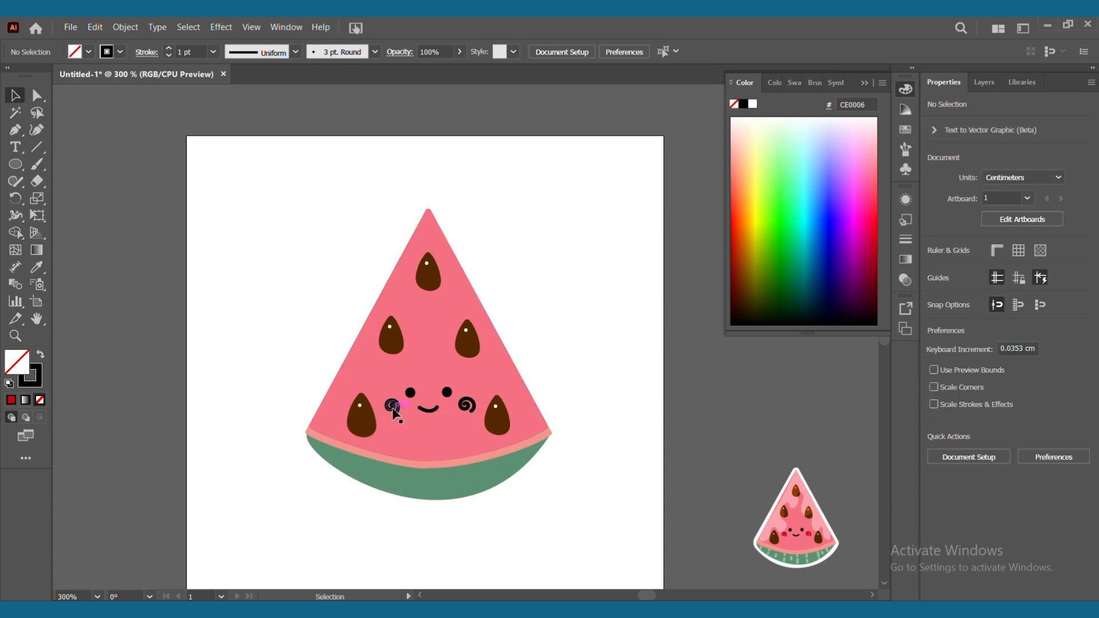
click(39, 385)
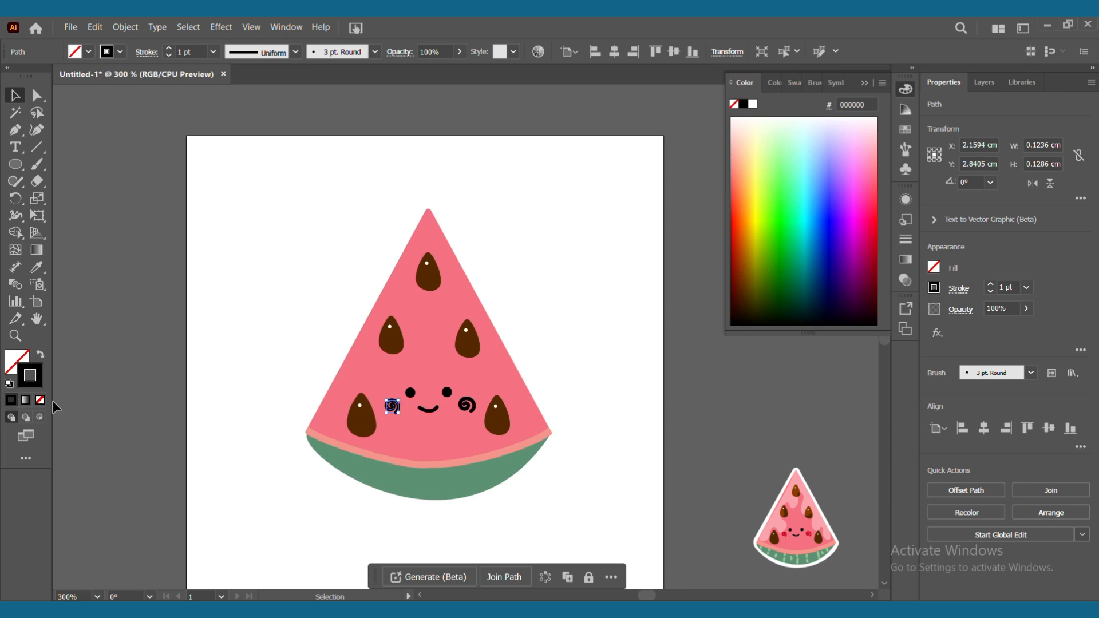
click(738, 254)
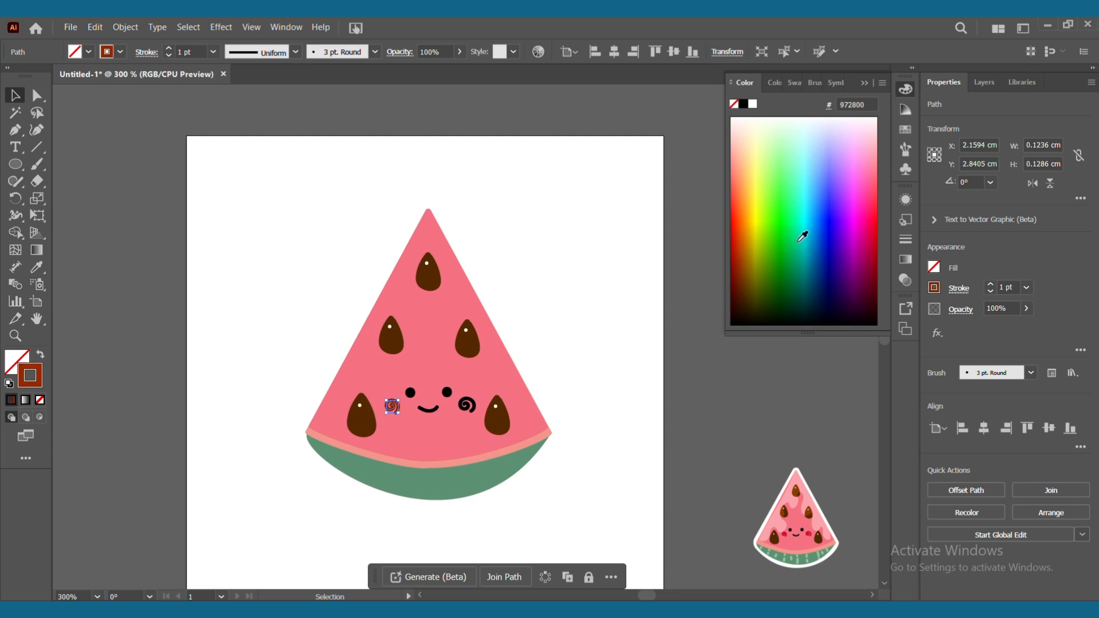
click(474, 409)
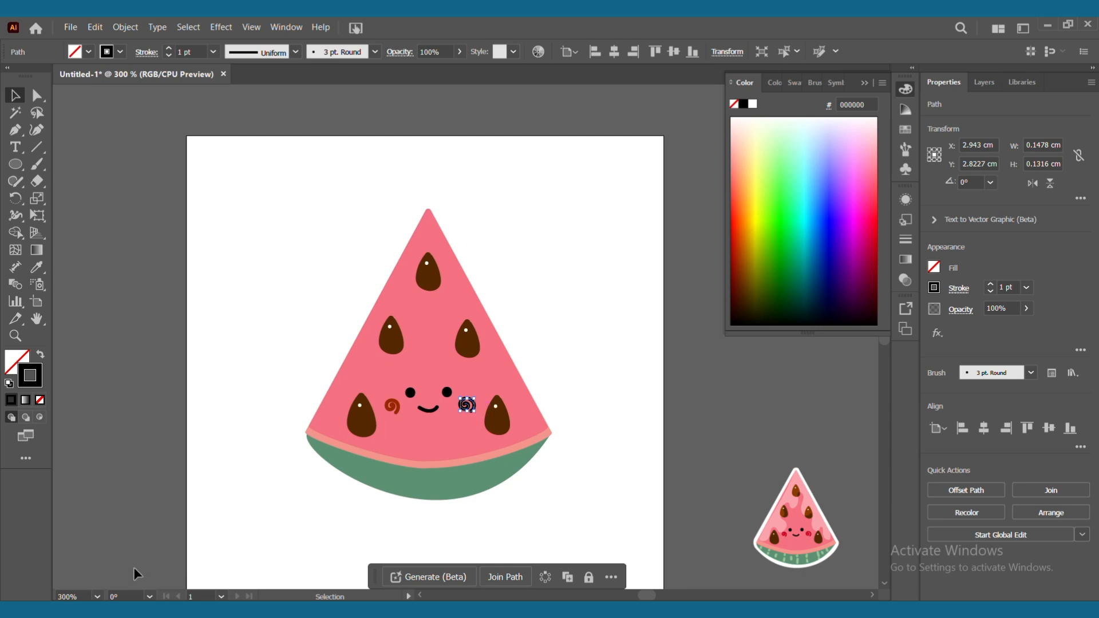
click(392, 407)
mouse_move(876, 194)
mouse_down()
mouse_move(875, 252)
mouse_move(878, 236)
mouse_up()
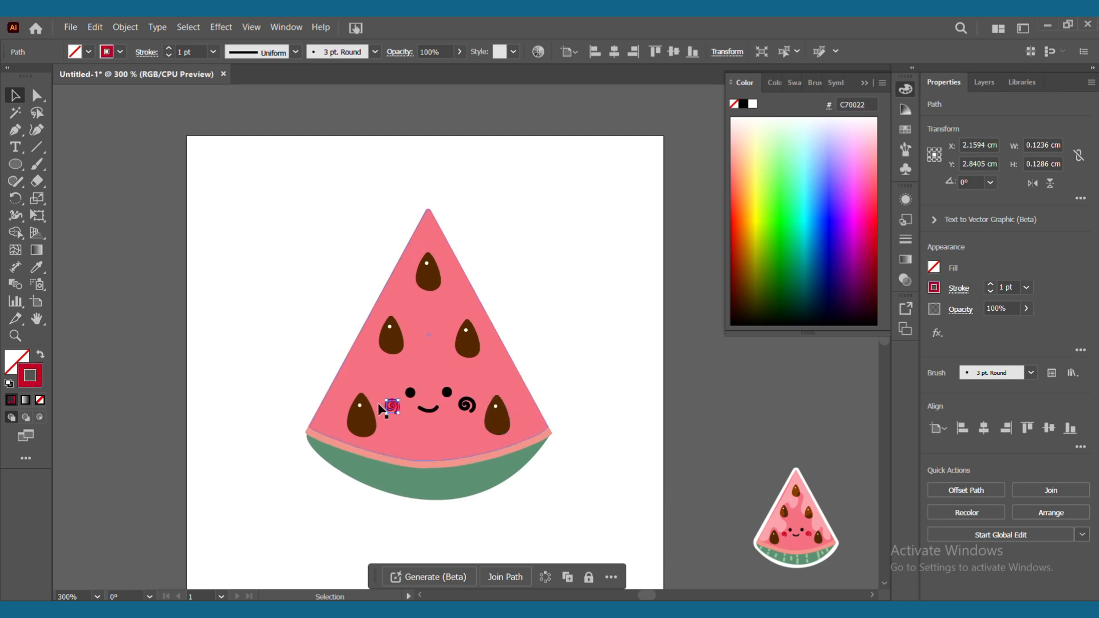
click(567, 352)
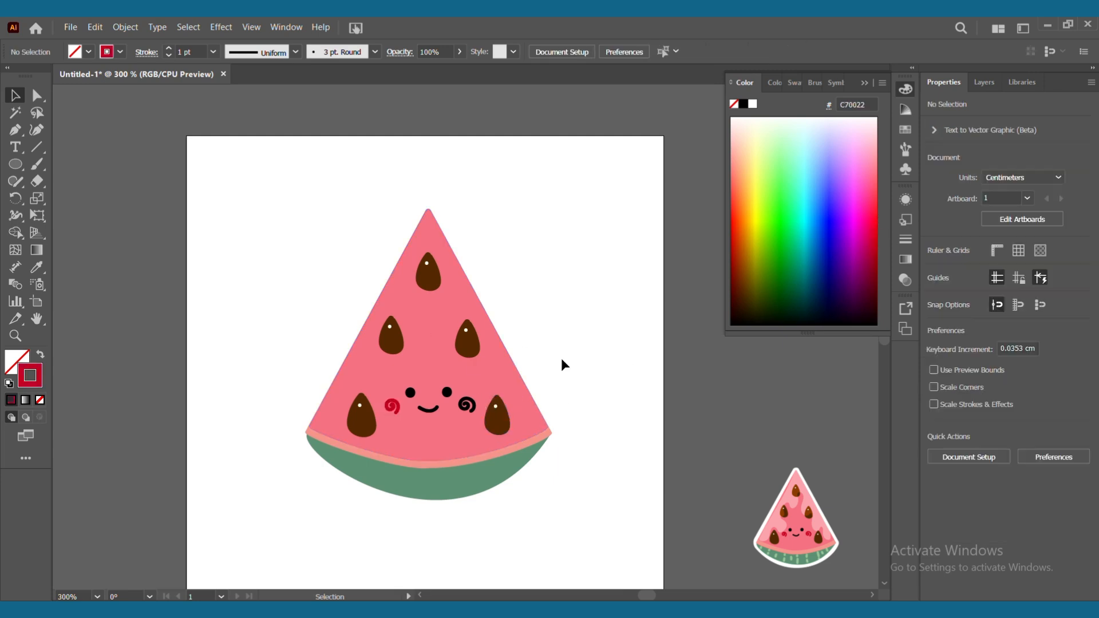
Step: Sample the crimson C70022 stroke of the recoloured cheek onto the black spiral cheek on the other side of the smile
click(468, 406)
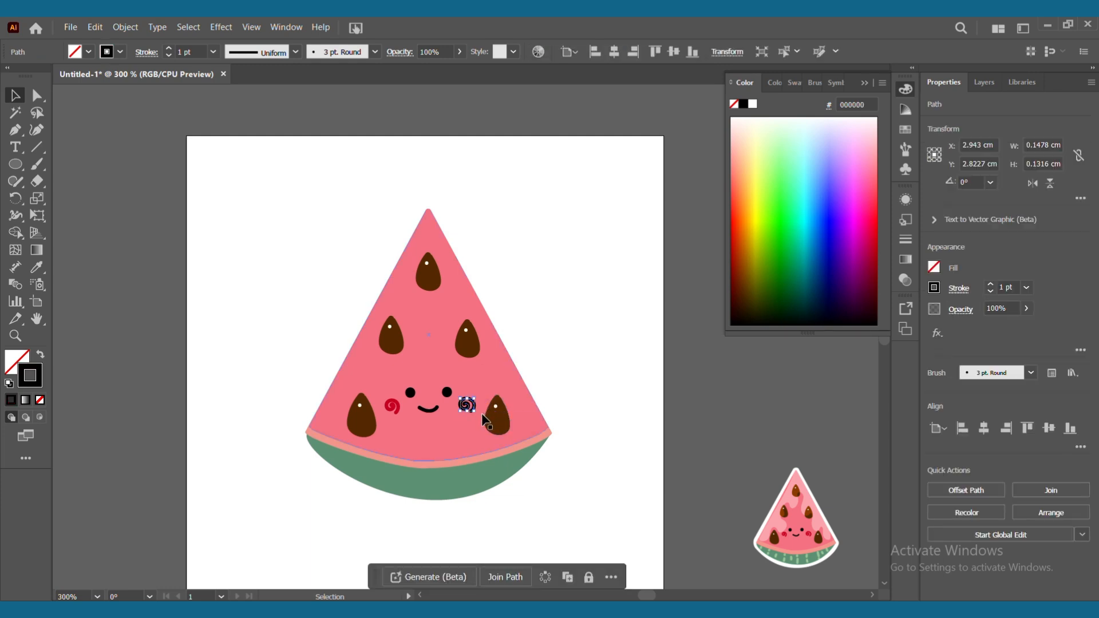
click(45, 265)
click(398, 404)
key(v)
click(575, 352)
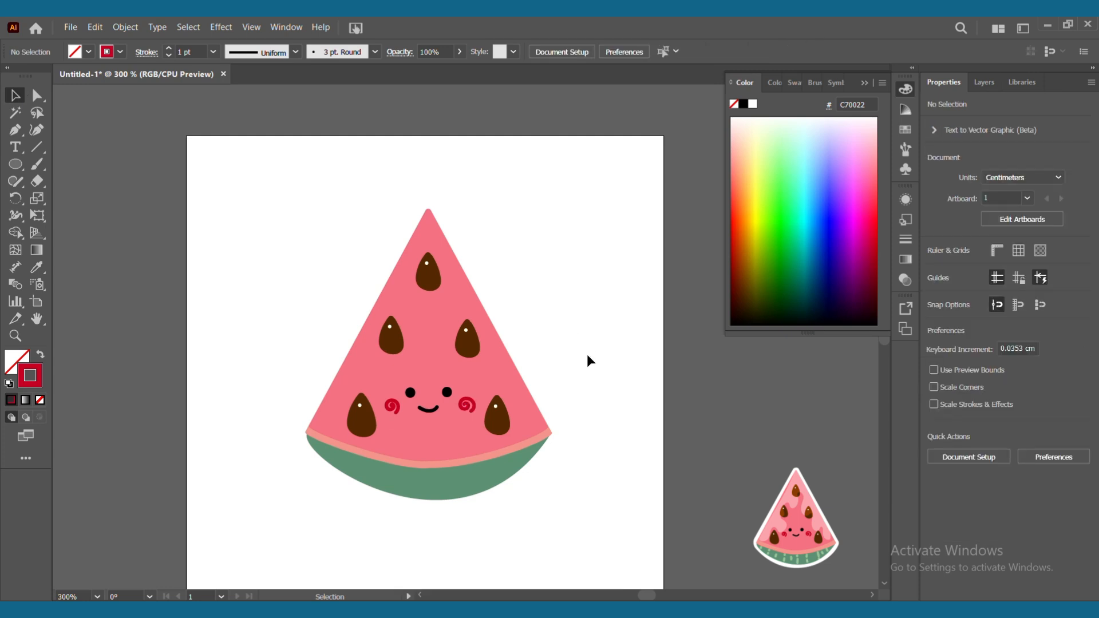
Step: Shorten the pink wedge from its lower edge and narrow it slightly on both sides to expose more of the salmon strip
click(475, 443)
drag(433, 466, 431, 456)
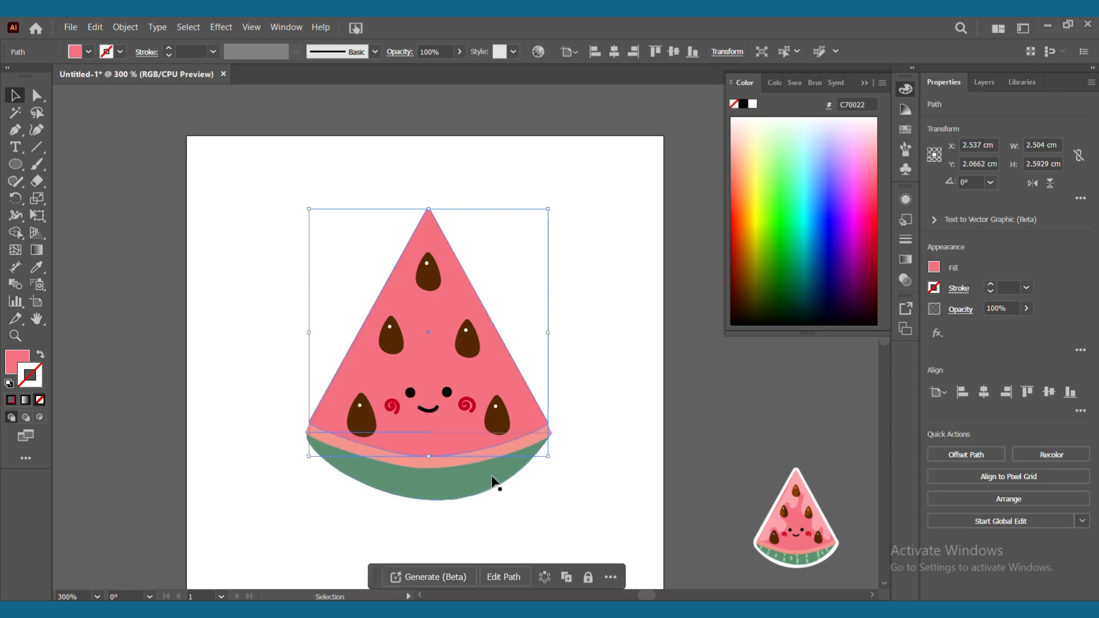
drag(547, 332, 547, 333)
drag(309, 332, 312, 333)
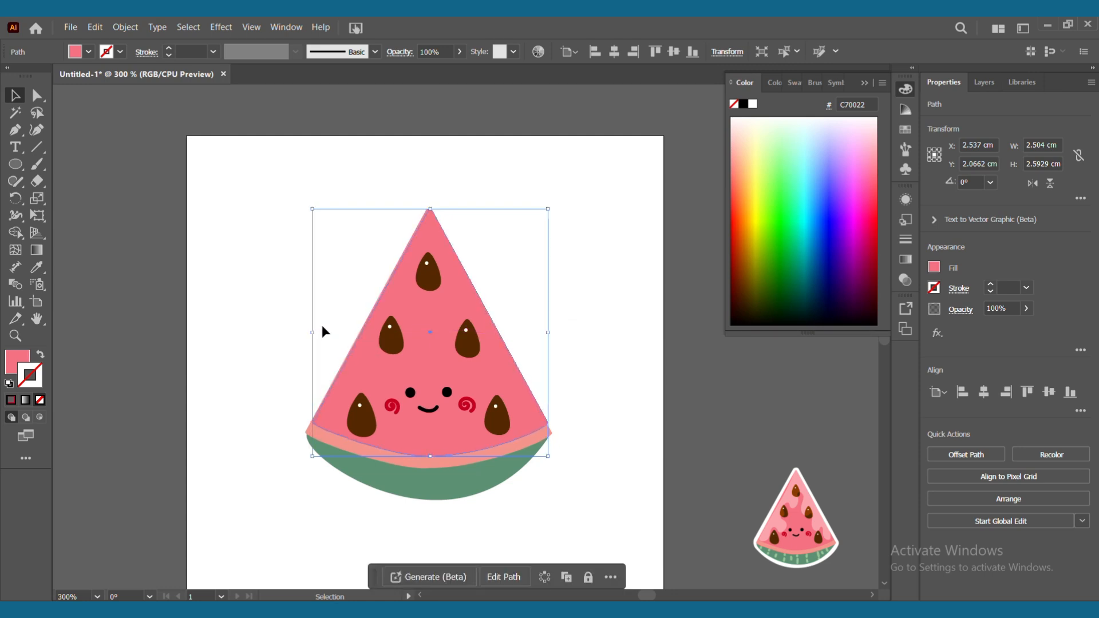
drag(547, 332, 545, 332)
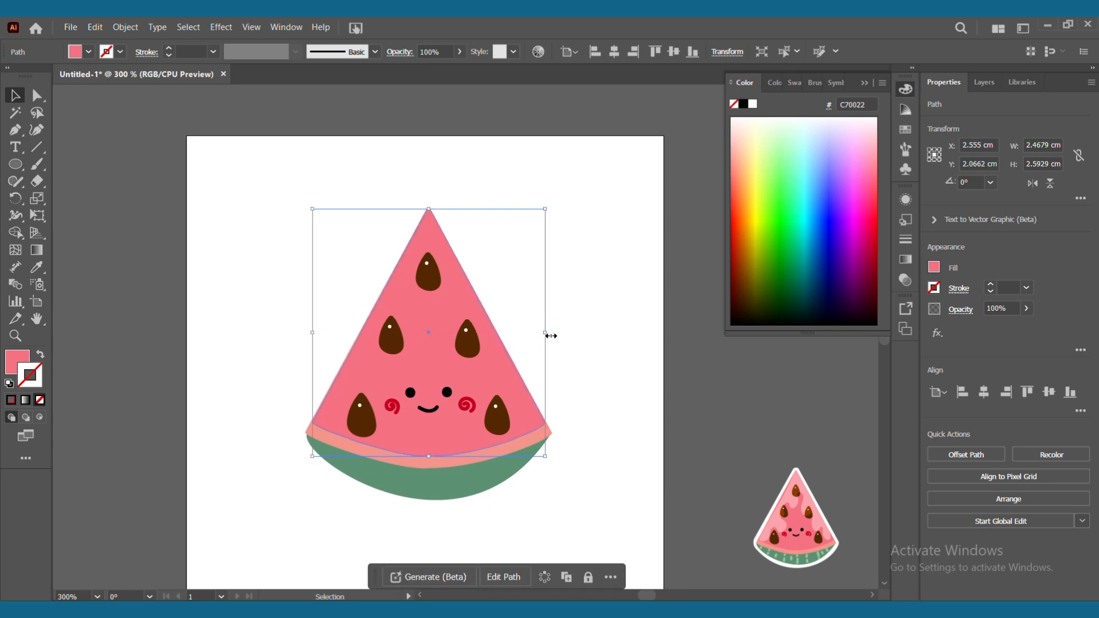
click(584, 350)
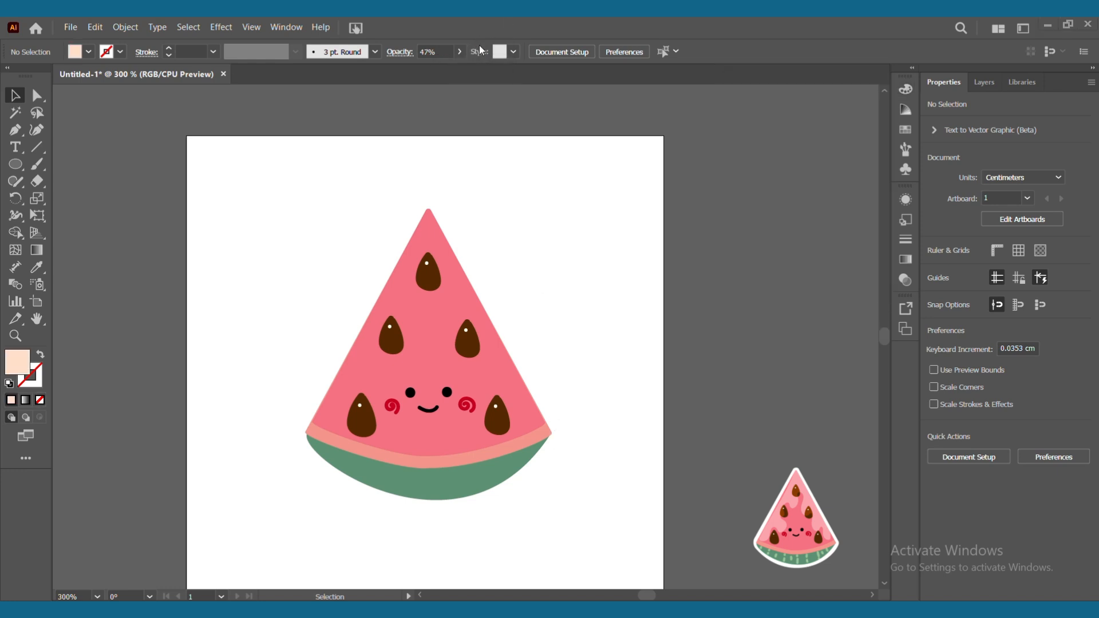
Step: Paint a closed wavy drip outline in peach, with no fill, along both sides of the wedge and across the seeds
click(36, 164)
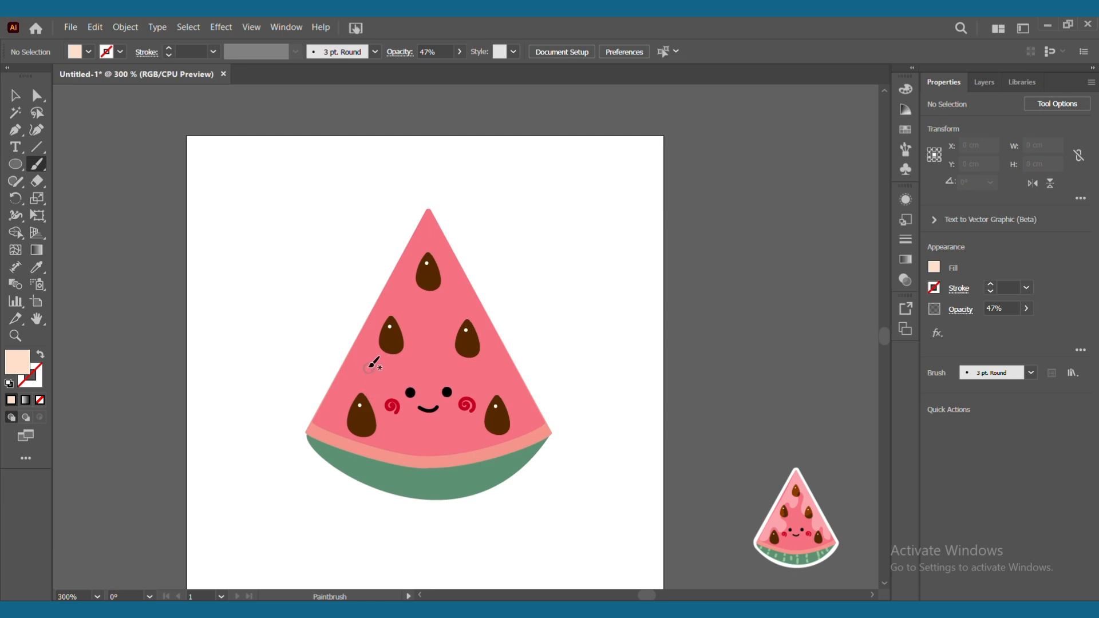
key(F5)
key(F5)
key(shift+x)
mouse_move(312, 422)
mouse_down()
mouse_move(340, 410)
mouse_move(352, 381)
mouse_move(389, 389)
mouse_move(385, 325)
mouse_move(407, 304)
mouse_move(426, 319)
mouse_move(430, 283)
mouse_move(455, 287)
mouse_move(449, 339)
mouse_move(474, 340)
mouse_move(478, 370)
mouse_move(512, 394)
mouse_move(527, 423)
mouse_move(509, 359)
mouse_move(432, 216)
mouse_move(314, 421)
mouse_up()
Step: Fill the wavy drip shape with its peach stroke colour and narrow it to about 2.24 cm
click(16, 95)
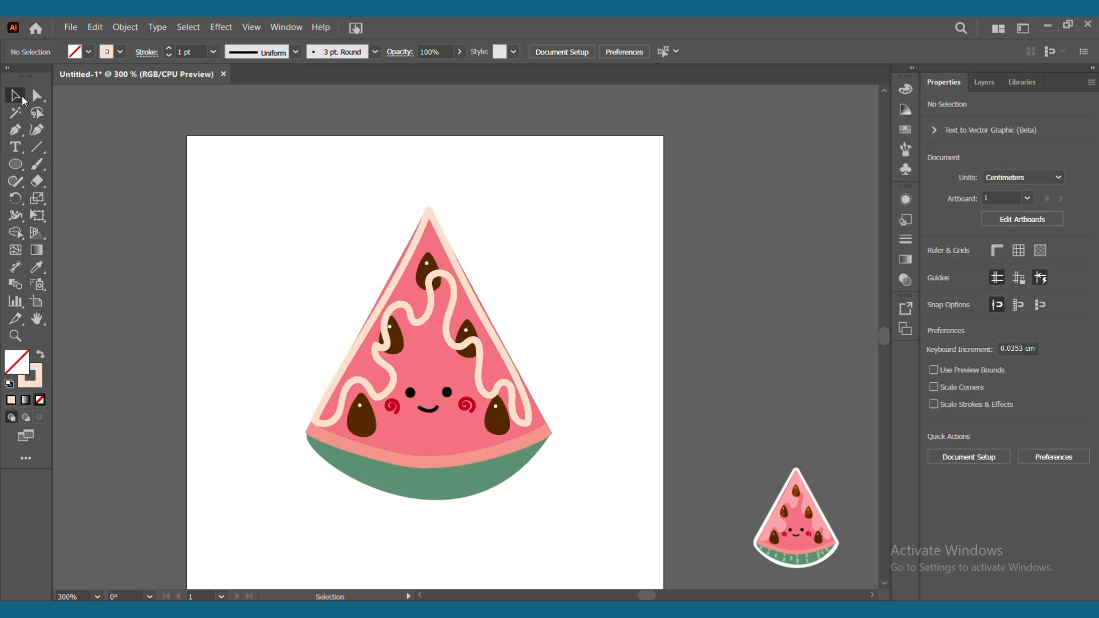
click(534, 413)
click(11, 400)
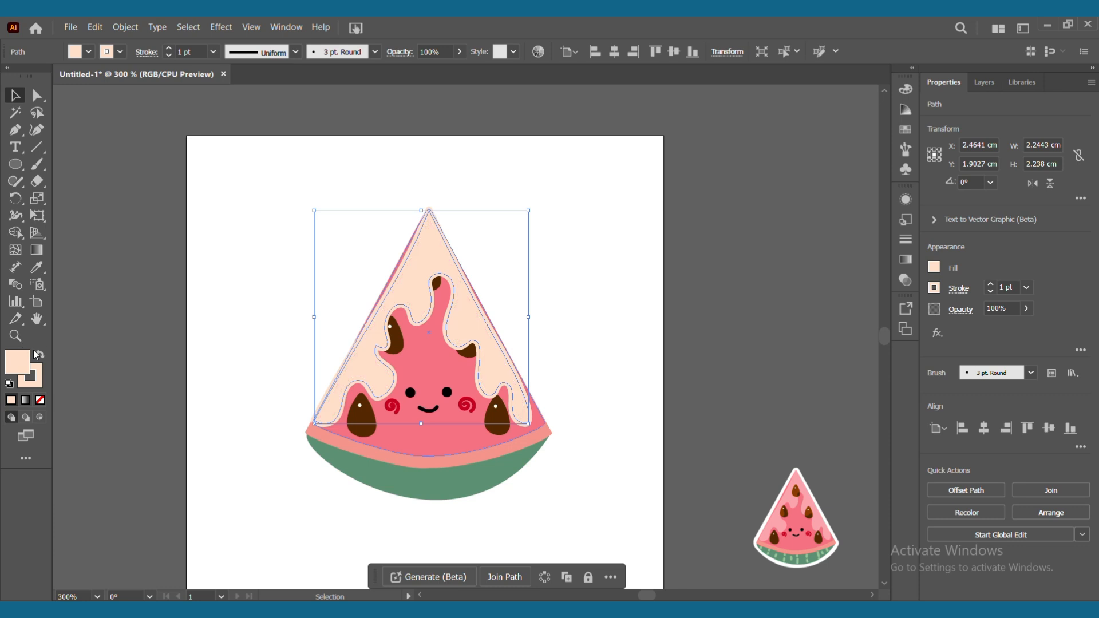
drag(528, 316, 527, 317)
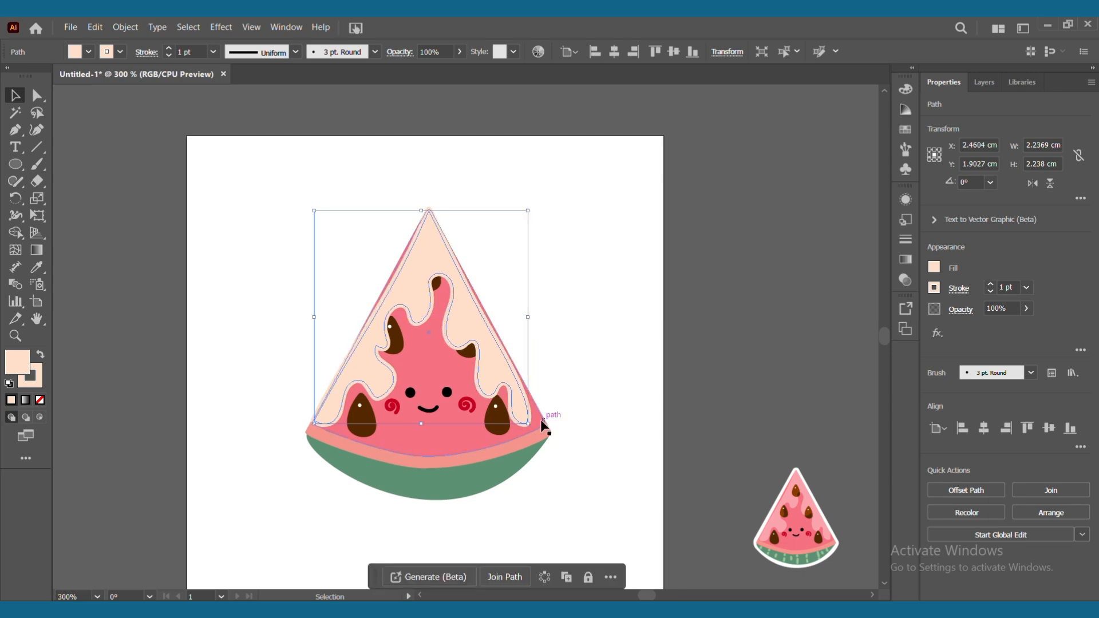
Step: Lower the peach drip shape's opacity to 61% and set its blending mode to Overlay
click(905, 280)
click(870, 218)
click(847, 231)
click(786, 230)
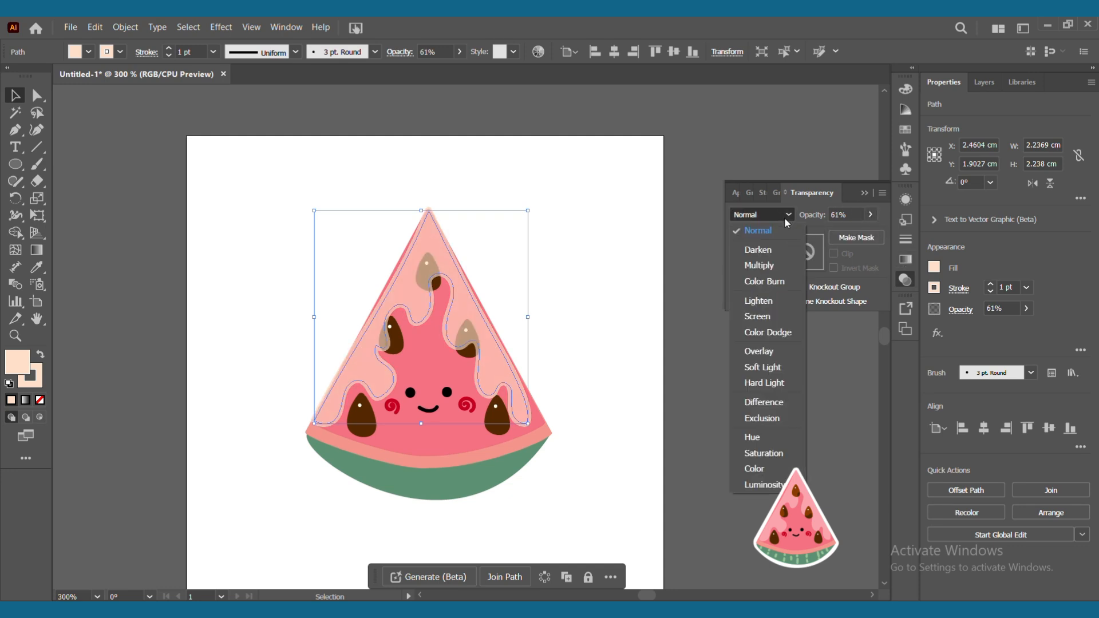
click(761, 351)
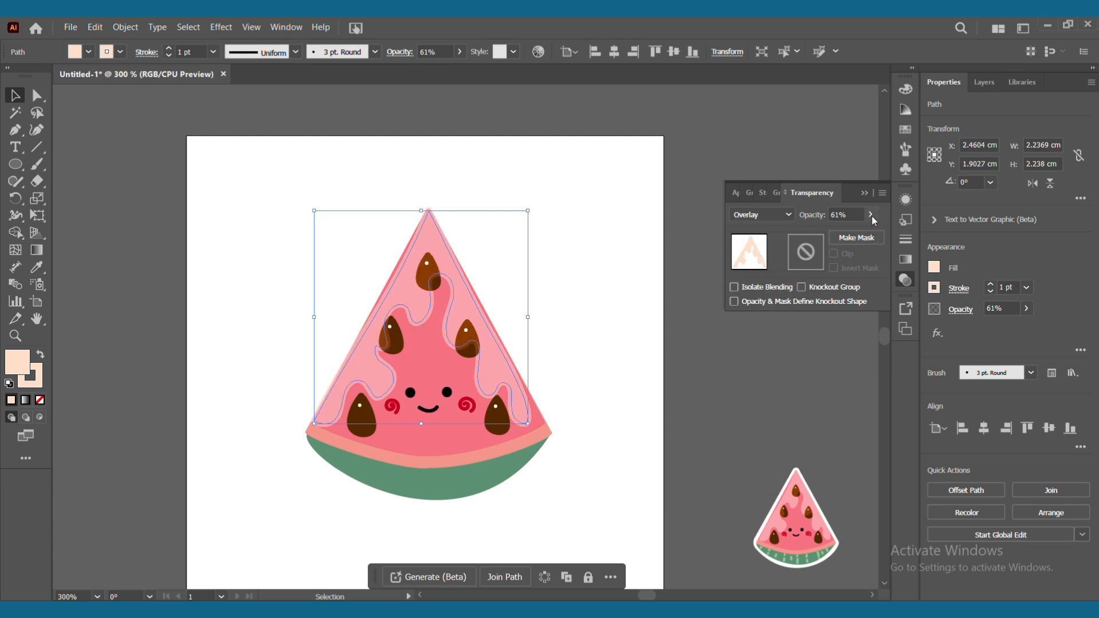
click(747, 397)
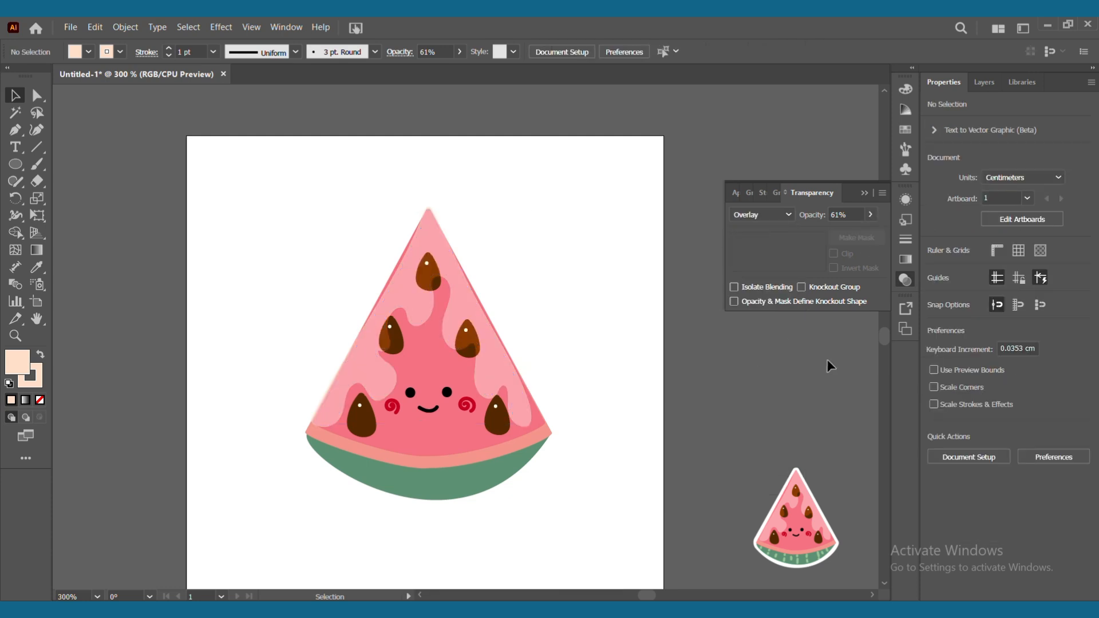
Step: Rotate the drip highlight by about 1.18° and adjust it to fit the wedge, at about 2.24 by 2.23 cm
click(524, 419)
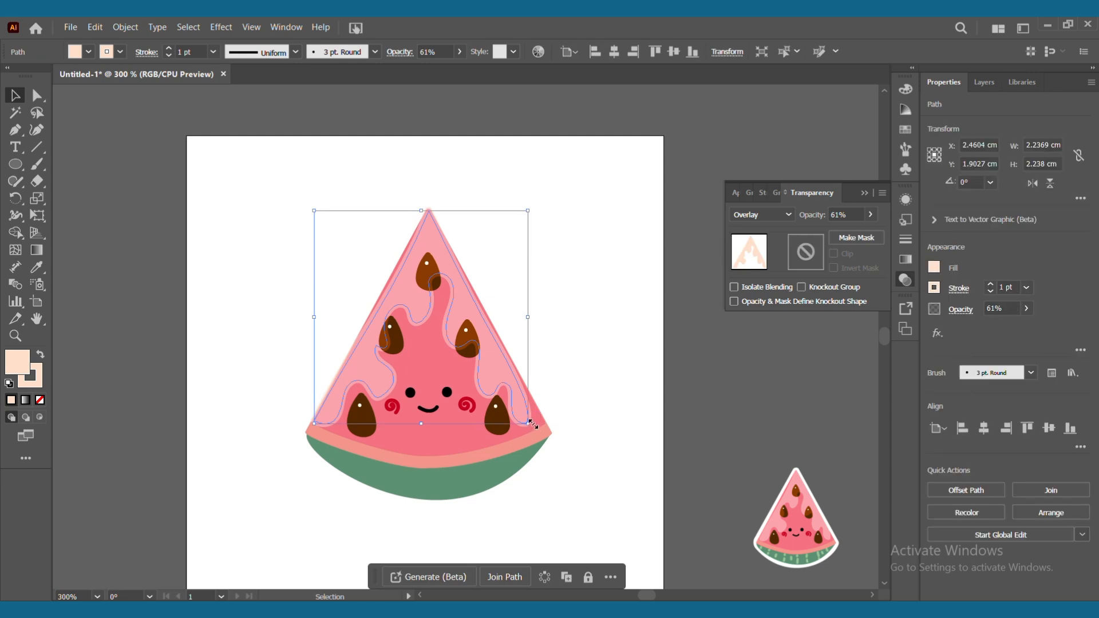
drag(531, 431, 532, 429)
drag(434, 242, 432, 243)
click(585, 393)
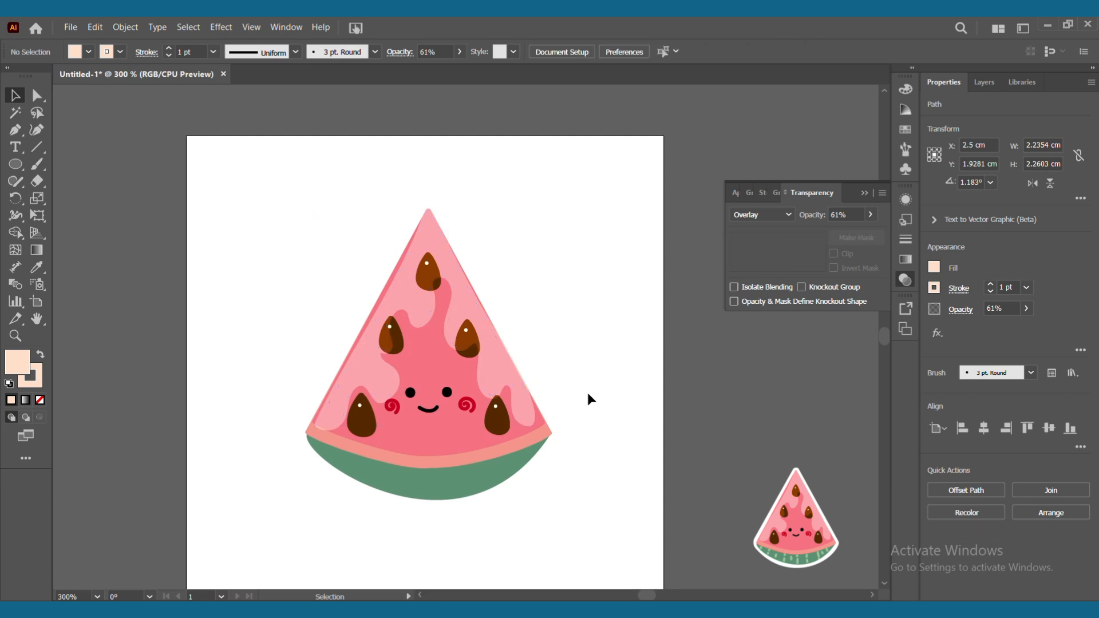
click(503, 375)
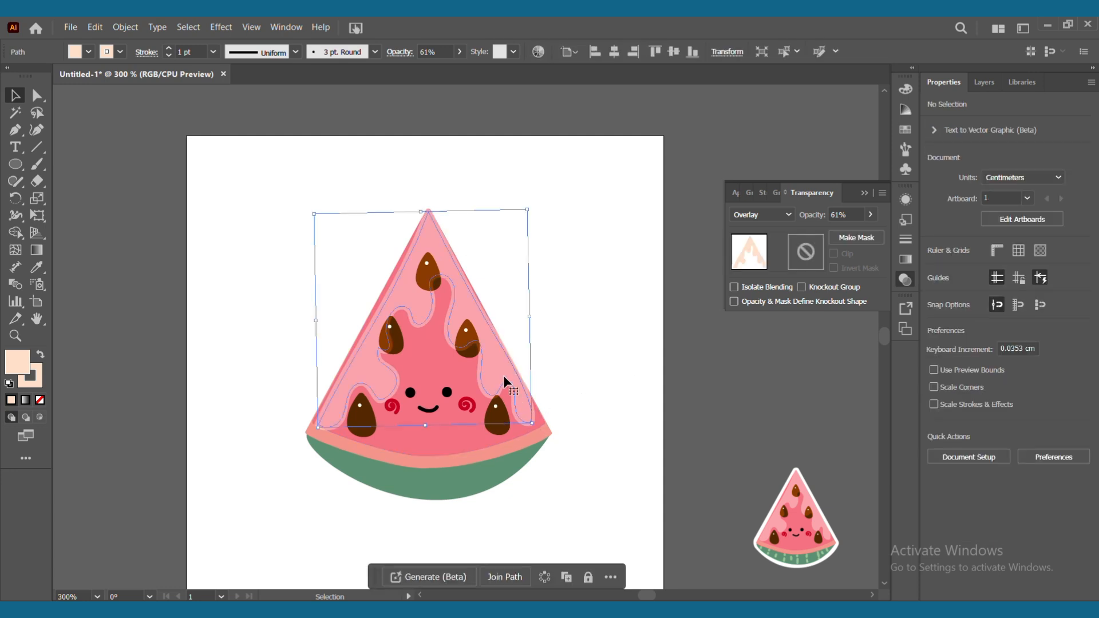
click(604, 387)
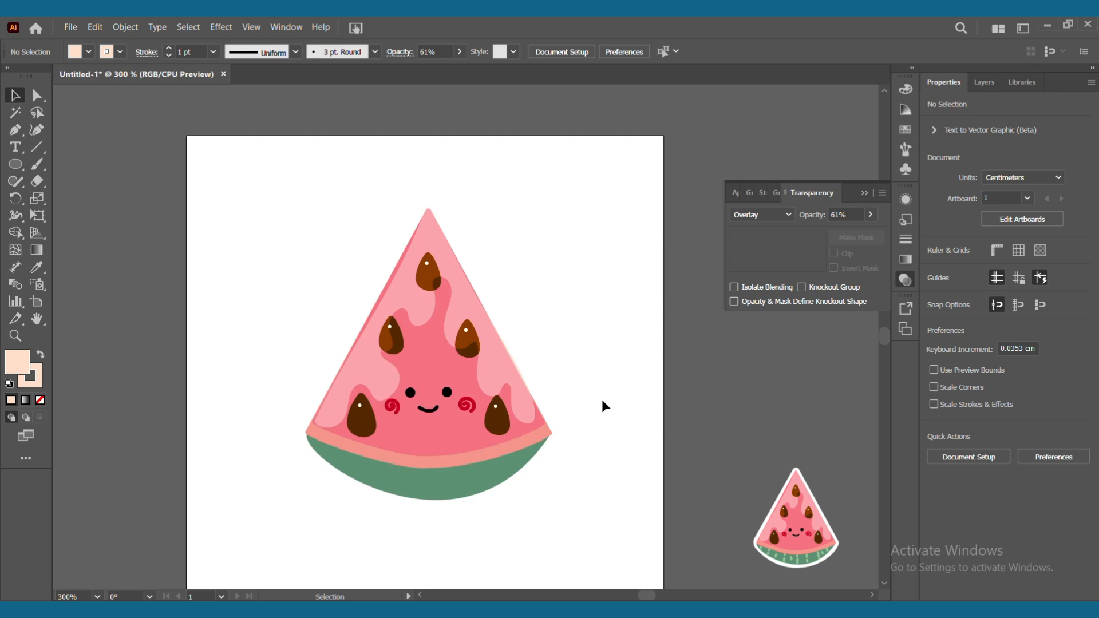
click(437, 253)
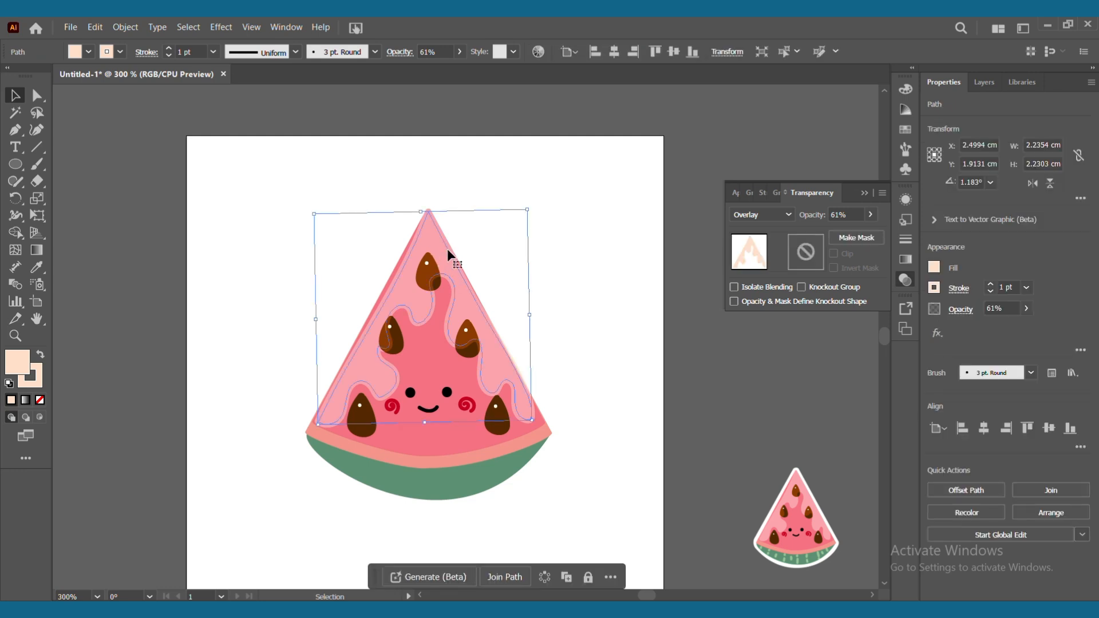
click(583, 250)
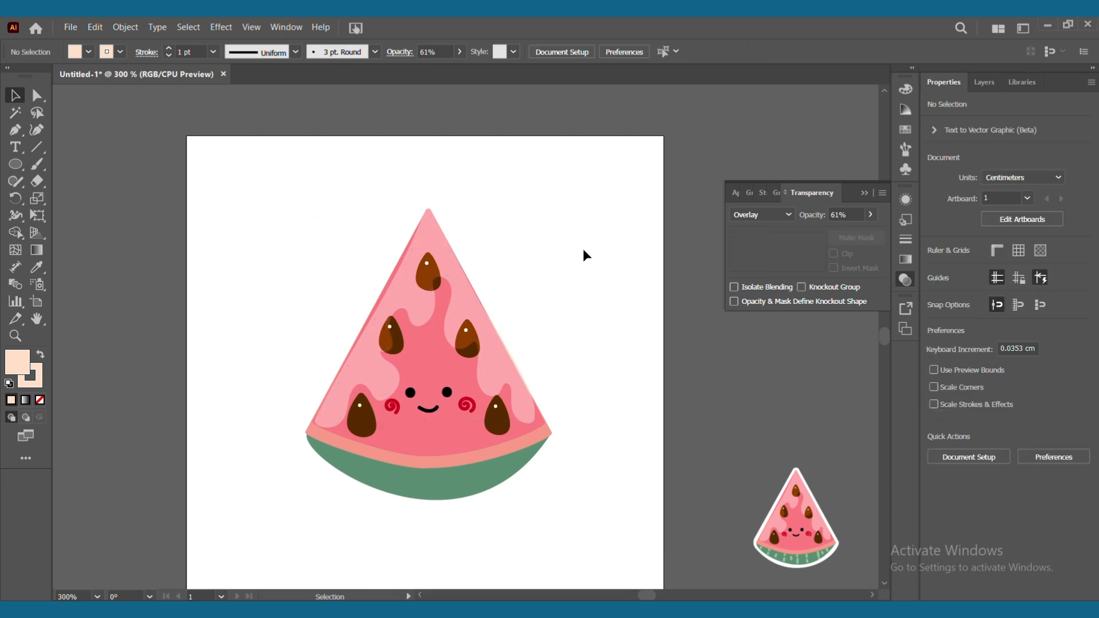
Step: Paint short peach dashes across the green rind with a 3 pt round brush, no fill and 61% Overlay
key(b)
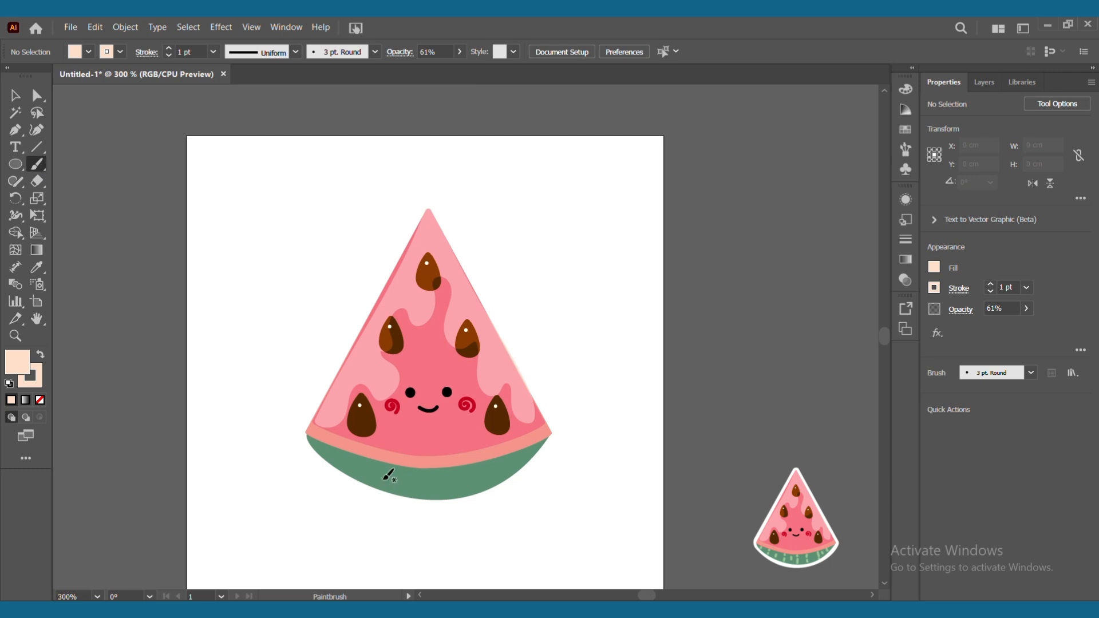
key(slash)
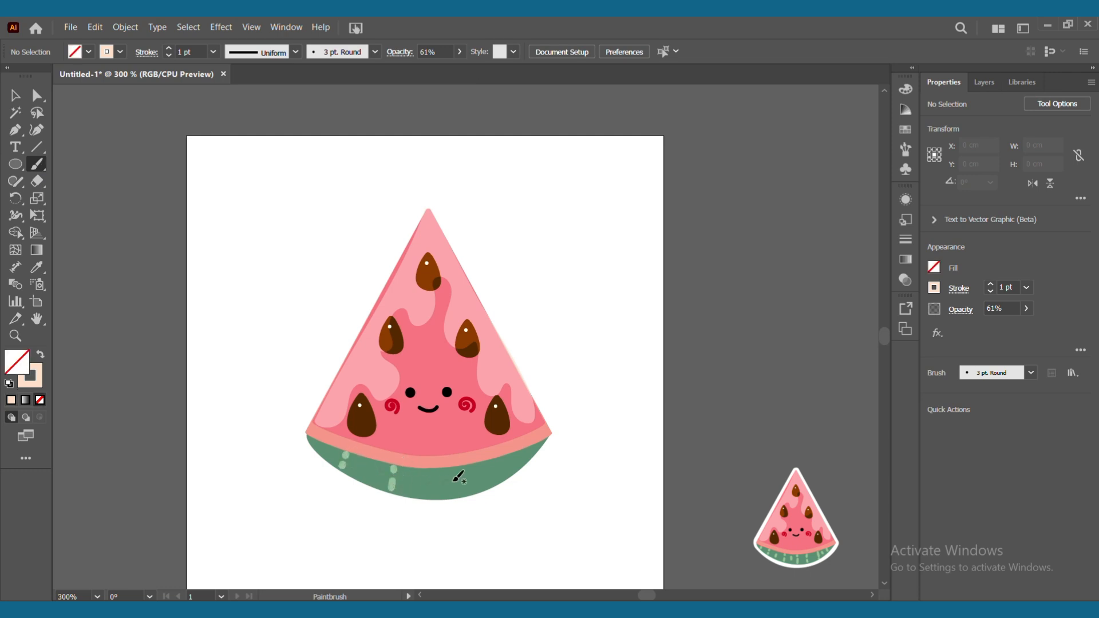
drag(433, 496, 500, 476)
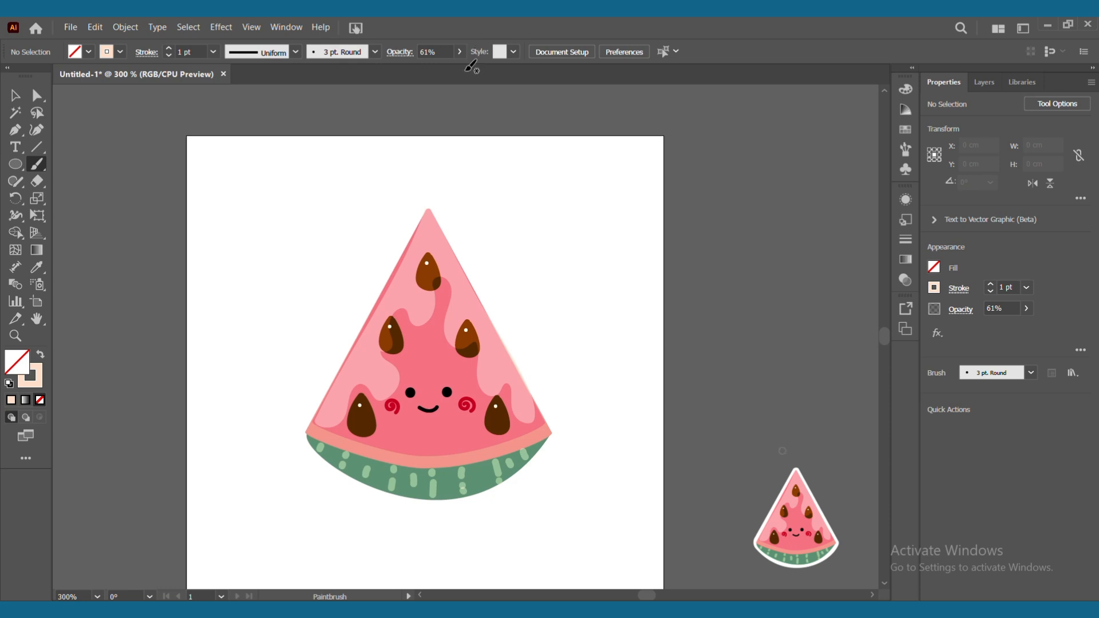
Step: Select the whole watermelon slice and group all its parts
click(15, 95)
mouse_move(303, 178)
mouse_down()
mouse_move(567, 530)
mouse_move(599, 541)
mouse_up()
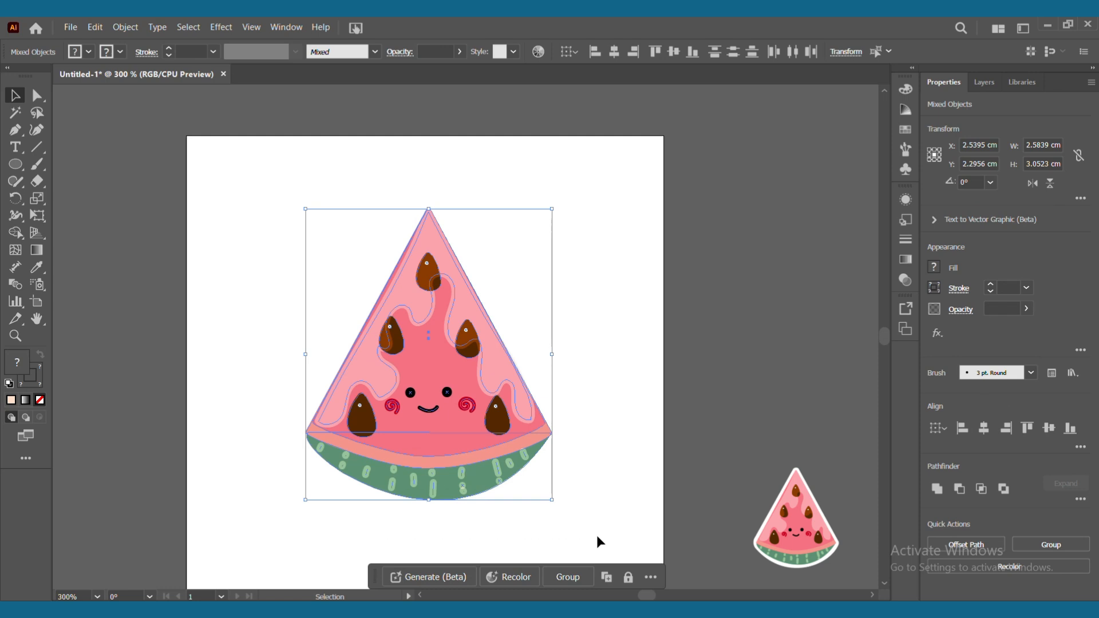
click(567, 577)
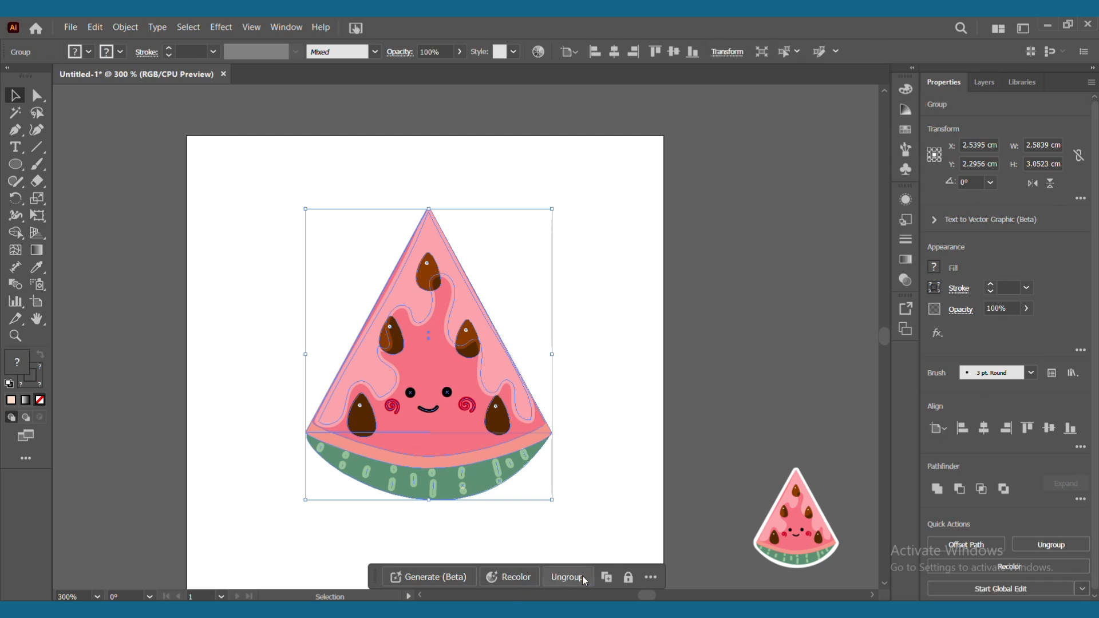
click(597, 366)
Step: Draw a black closed wedge with a curved base slightly larger than the slice using the Pen tool, and send it behind the watermelon
click(18, 127)
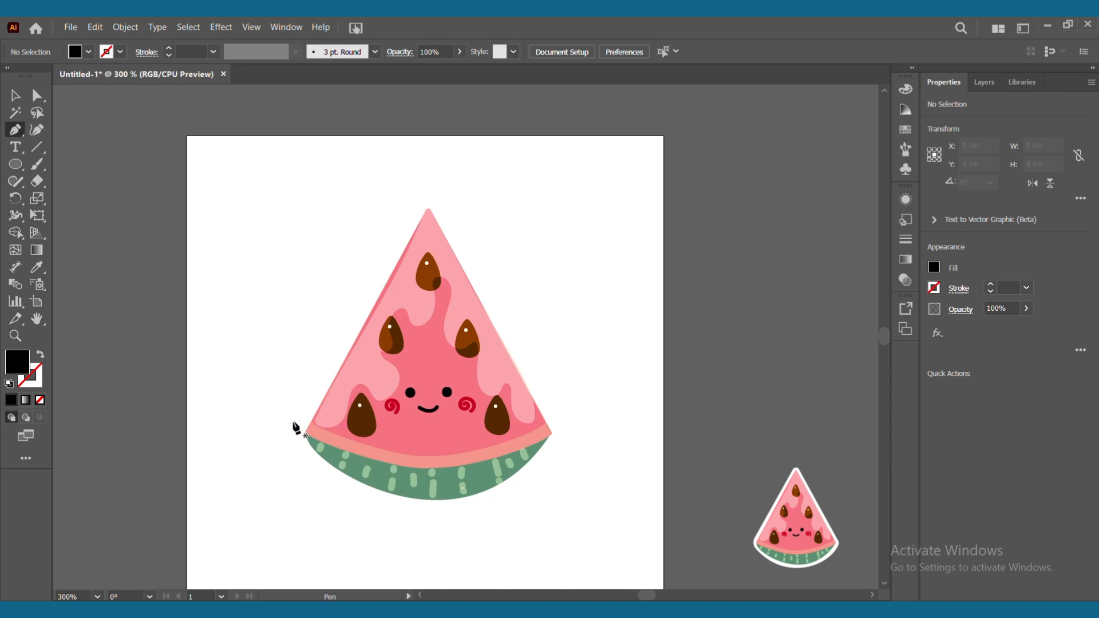
click(426, 193)
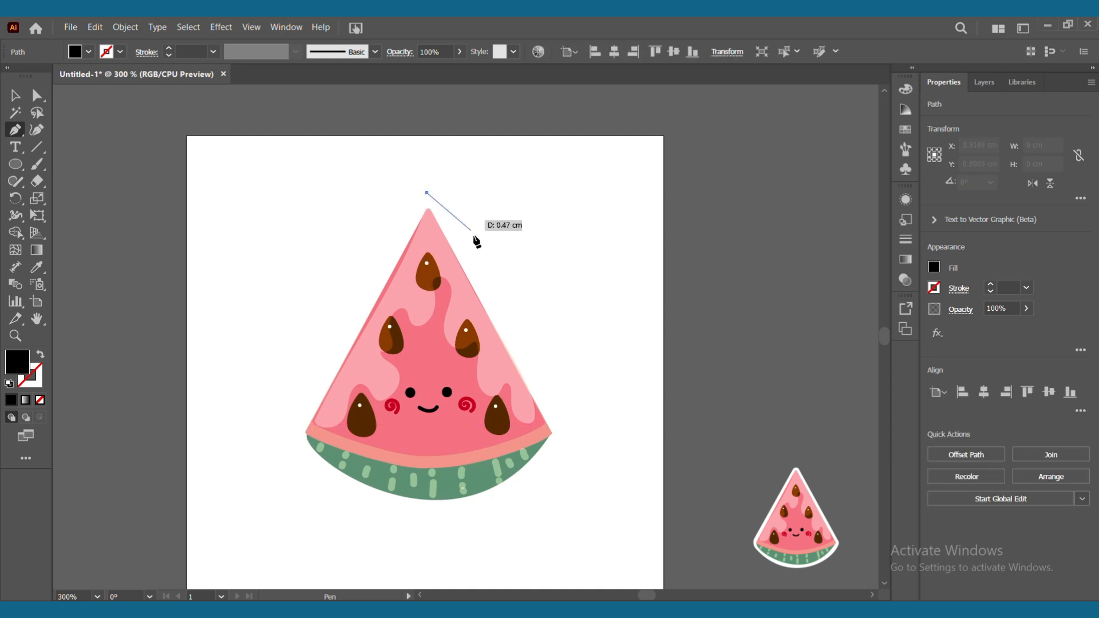
click(567, 435)
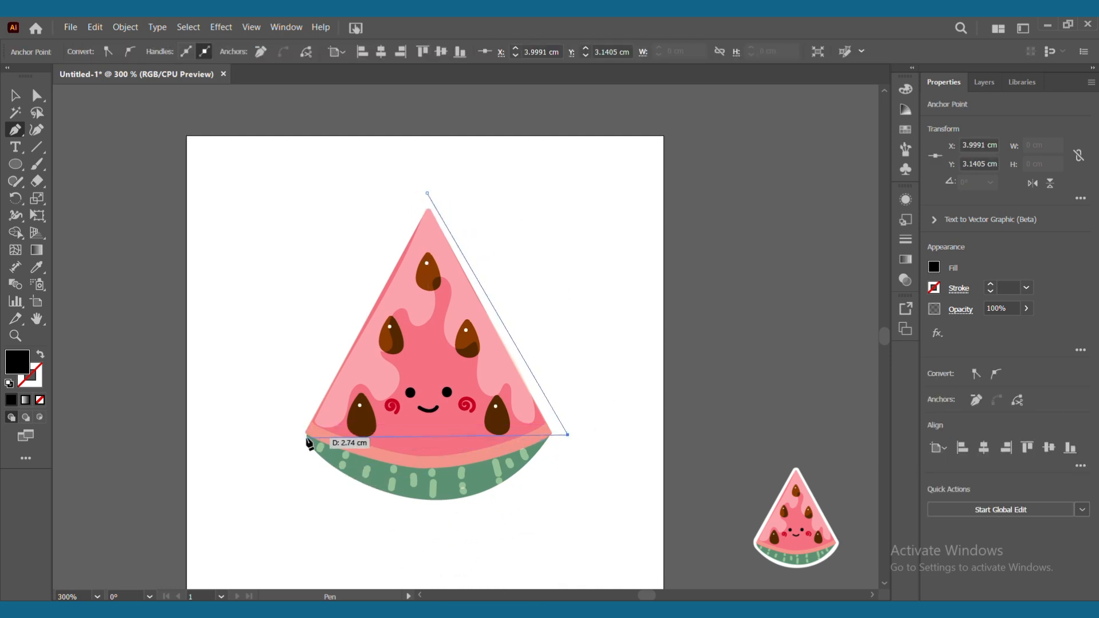
drag(293, 432, 143, 259)
click(426, 192)
right_click(445, 363)
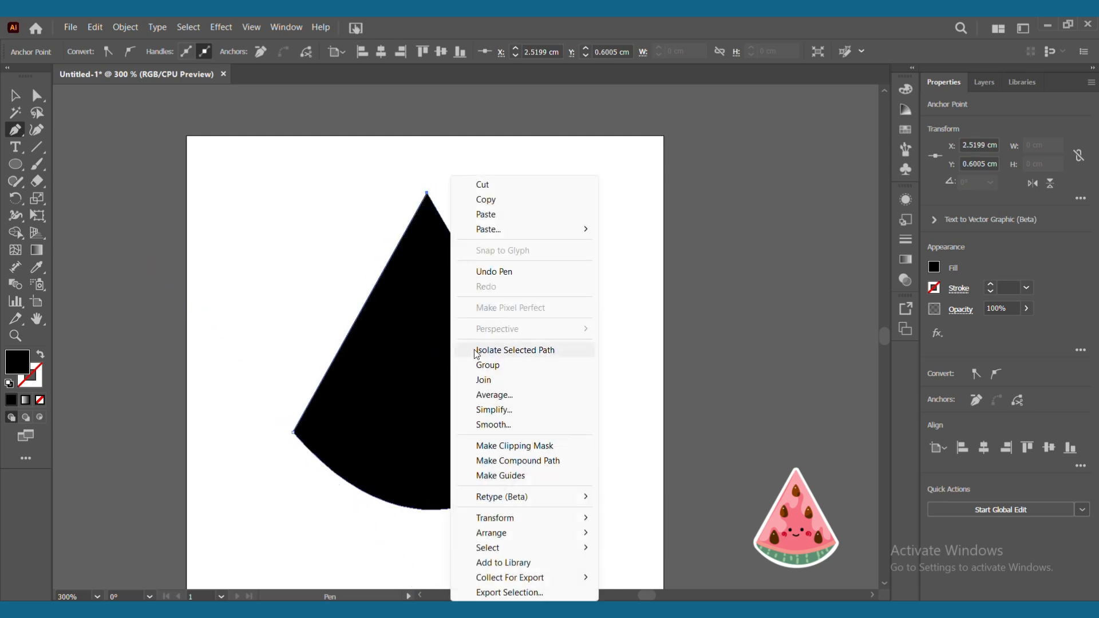
mouse_move(557, 534)
click(701, 575)
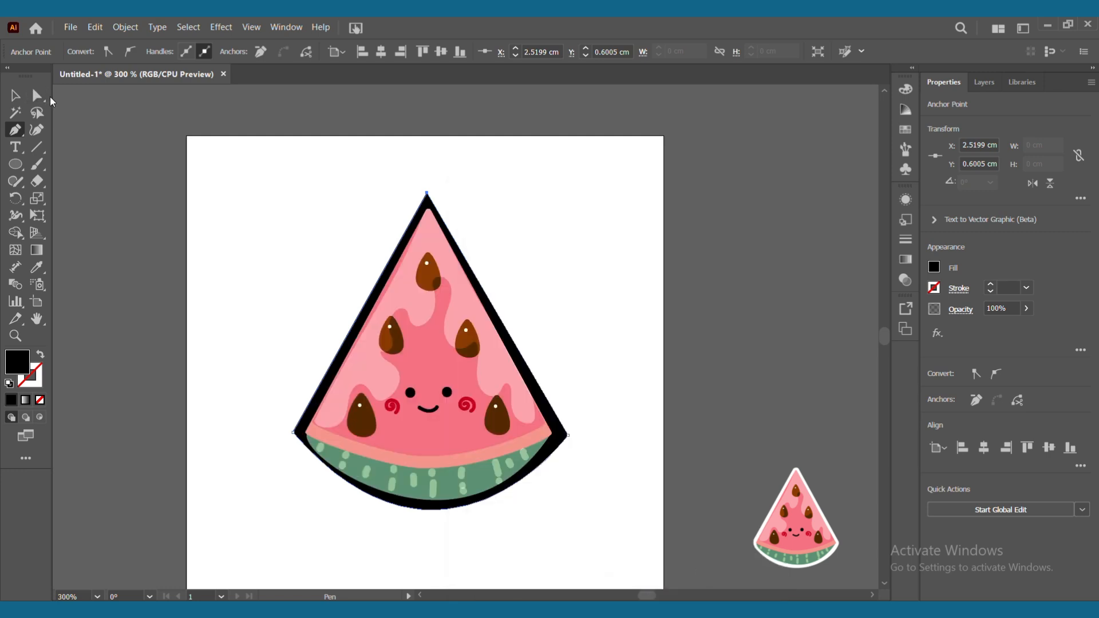
Step: Round both lower corners of the black border, the left-hand one to about 0.15 cm, and adjust its bottom curve
click(36, 95)
drag(294, 432, 422, 582)
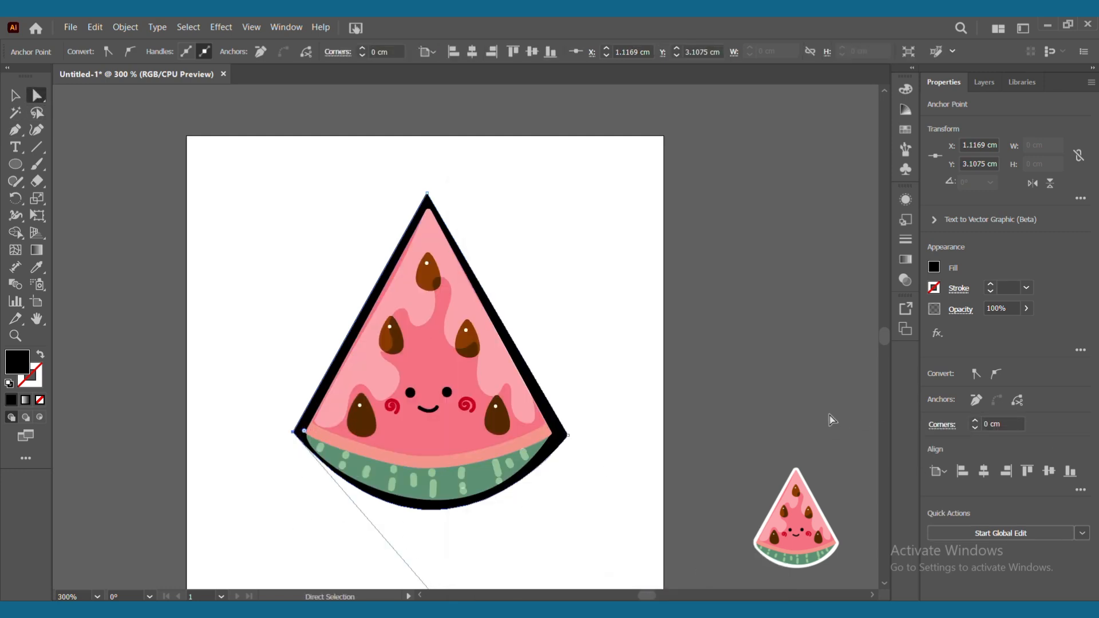
click(37, 319)
drag(519, 450, 517, 412)
click(38, 97)
drag(440, 568, 431, 569)
click(566, 397)
drag(554, 396, 550, 399)
click(293, 394)
drag(303, 397, 312, 404)
Step: Reshape the border's bottom curve and shift its lower corner points so the margin follows the rind
drag(417, 542, 391, 531)
mouse_move(531, 436)
mouse_down()
mouse_move(547, 448)
mouse_move(534, 456)
mouse_up()
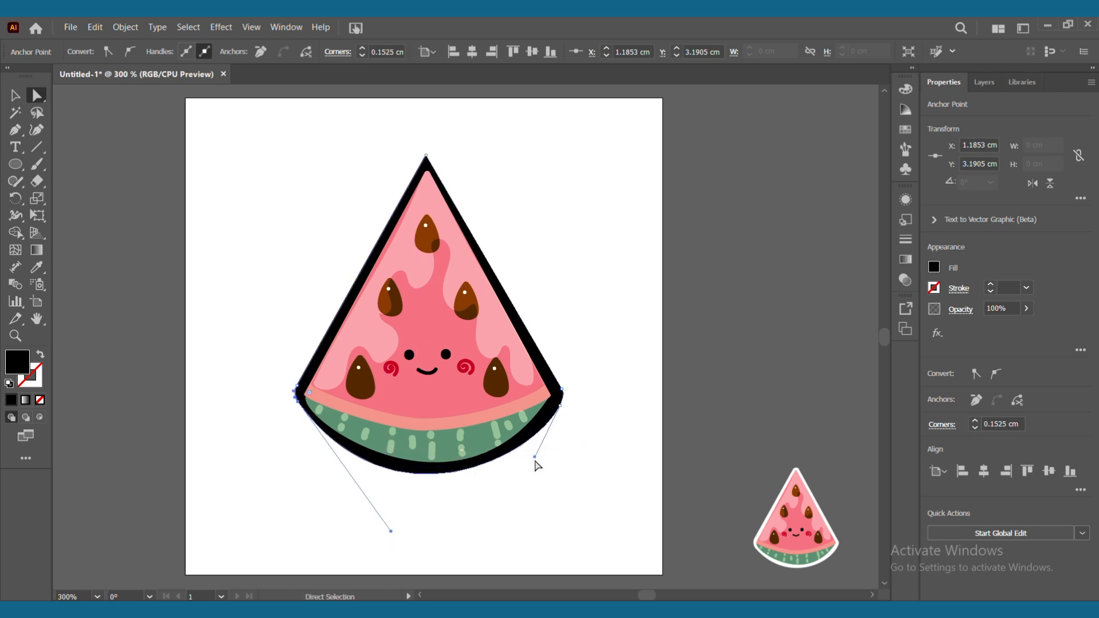
drag(391, 531, 378, 537)
drag(534, 456, 547, 461)
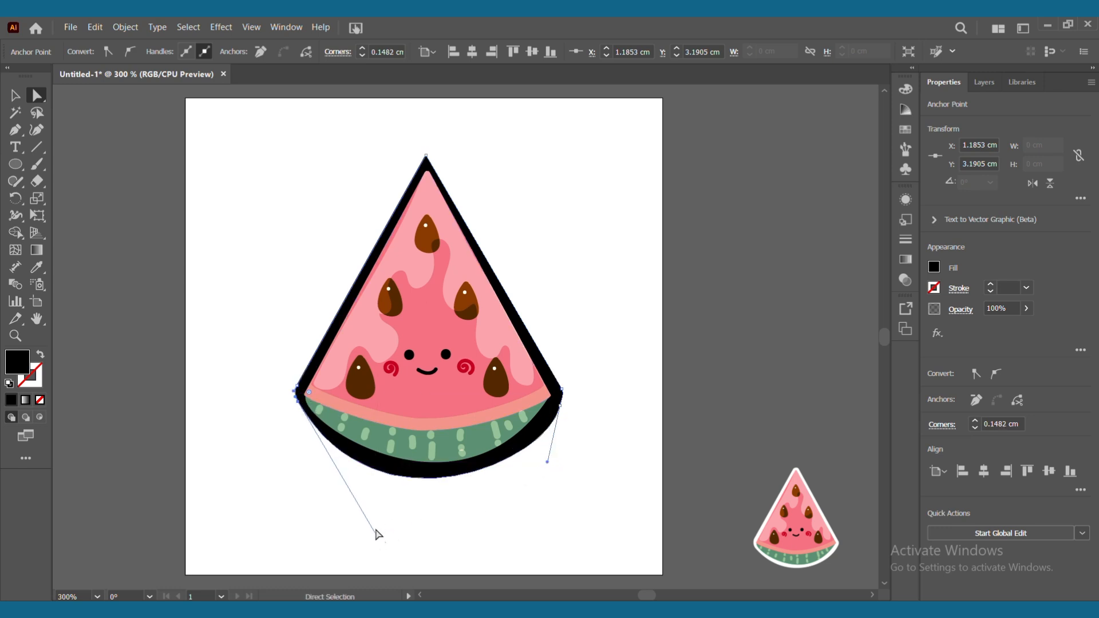
drag(297, 394, 295, 399)
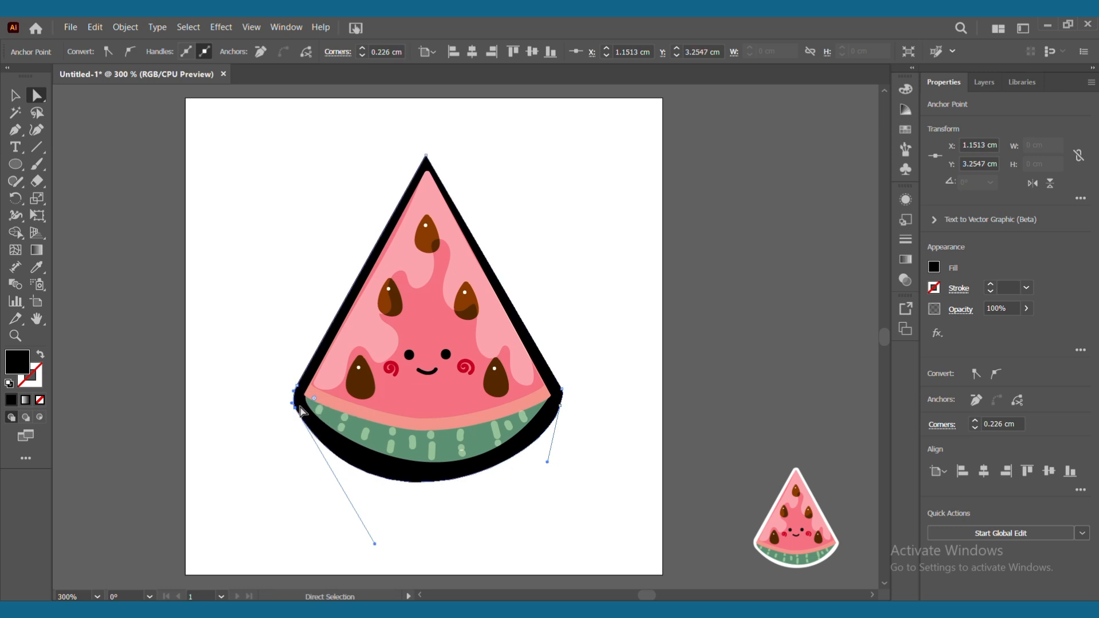
drag(375, 544, 400, 519)
drag(560, 406, 556, 406)
drag(535, 461, 522, 468)
click(565, 463)
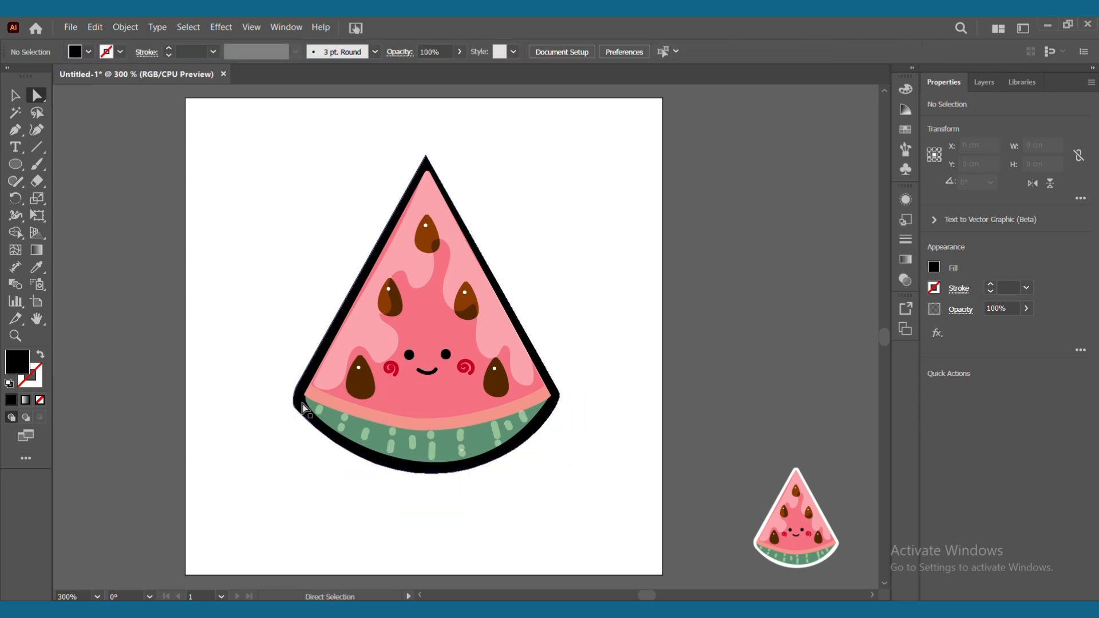
Step: Fine-tune the curve handles beneath the rind to even out the black border's thickness
click(299, 402)
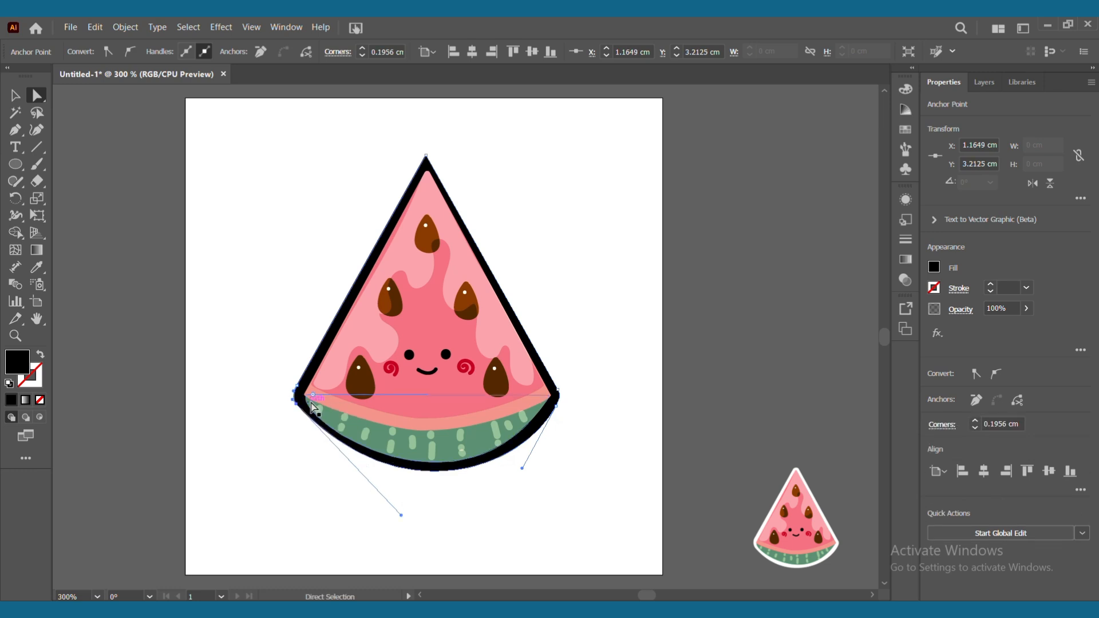
drag(400, 515, 385, 515)
drag(522, 469, 521, 472)
click(594, 468)
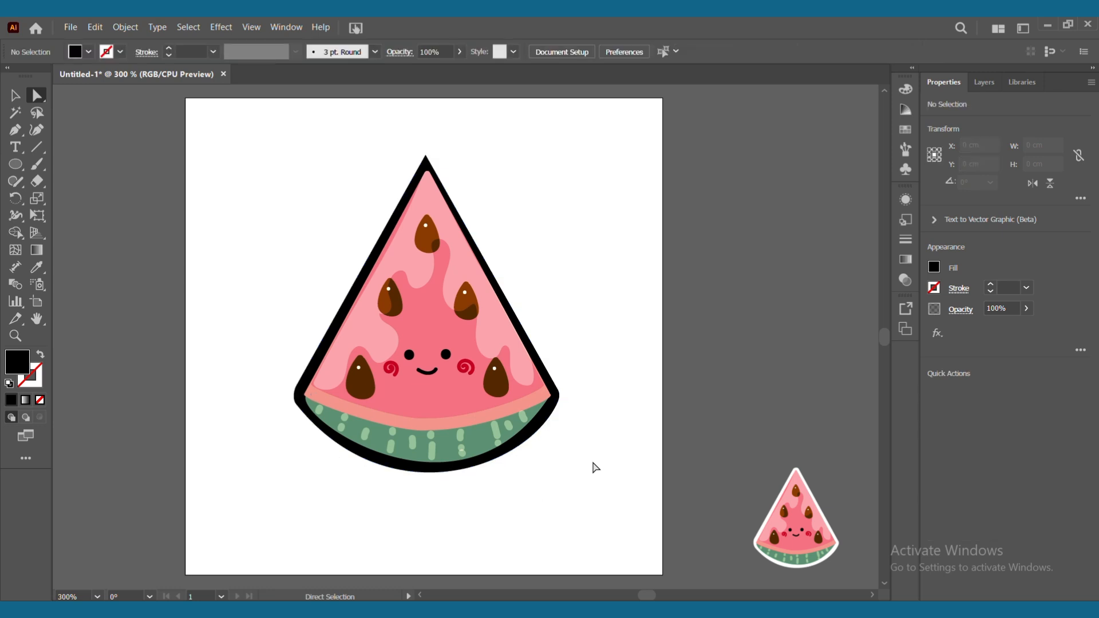
Step: Try to set the border's fill colour to white
click(15, 95)
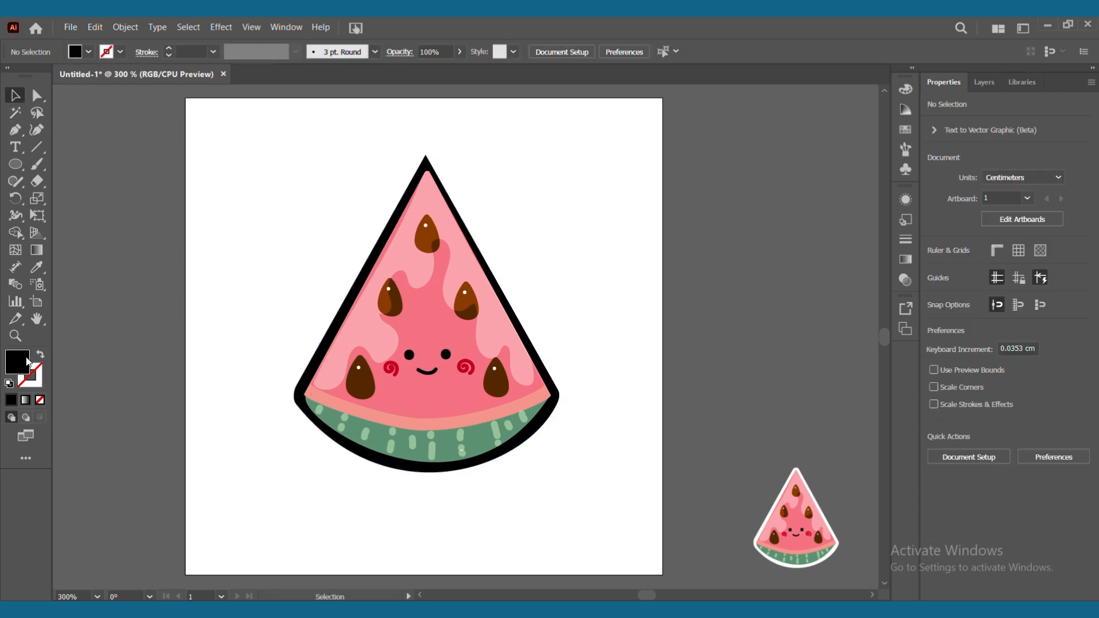
double_click(29, 361)
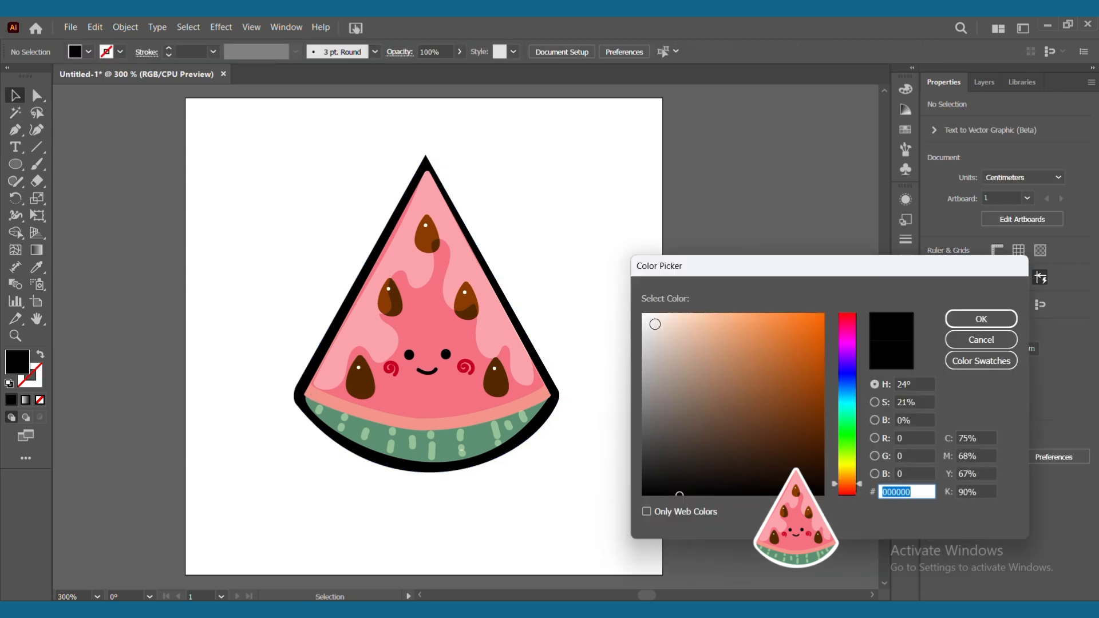
click(643, 313)
click(964, 319)
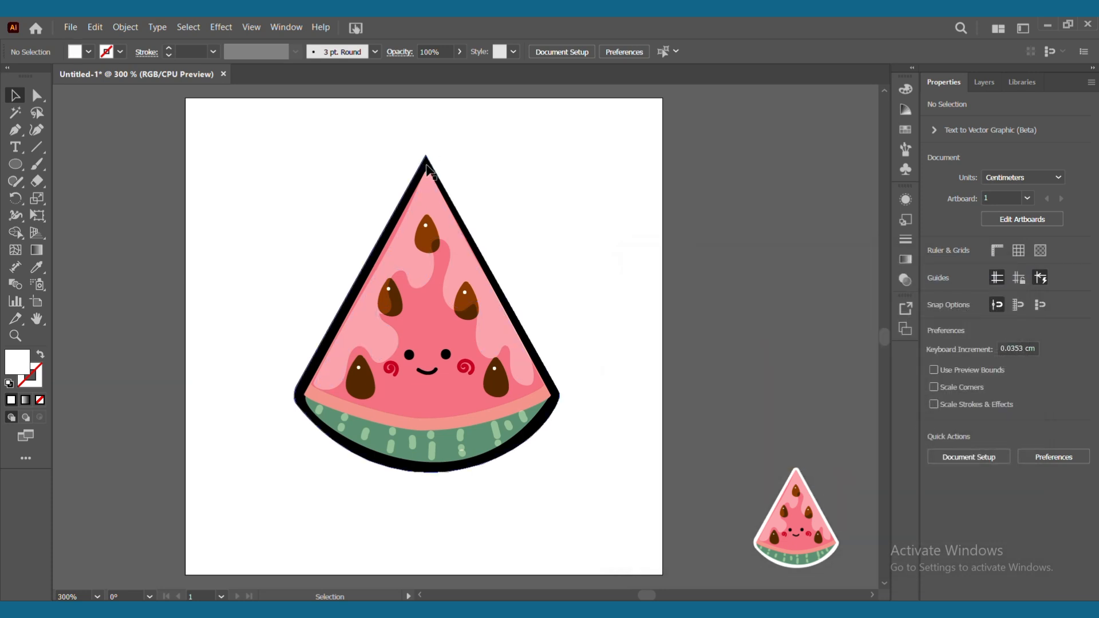
Step: Round the pointed top corner of the black border to match the tip of the slice
click(442, 163)
click(40, 99)
mouse_move(426, 169)
mouse_down()
mouse_move(428, 181)
mouse_move(435, 167)
mouse_up()
click(433, 169)
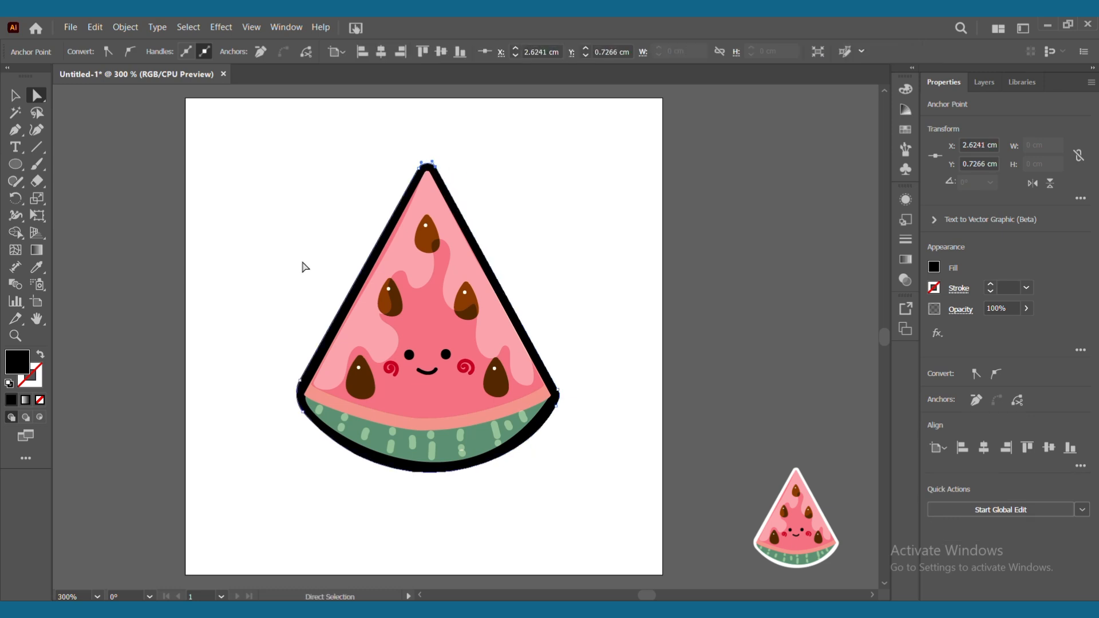
Step: Fill the selected border shape with white and deselect it
double_click(21, 362)
text(ffffff)
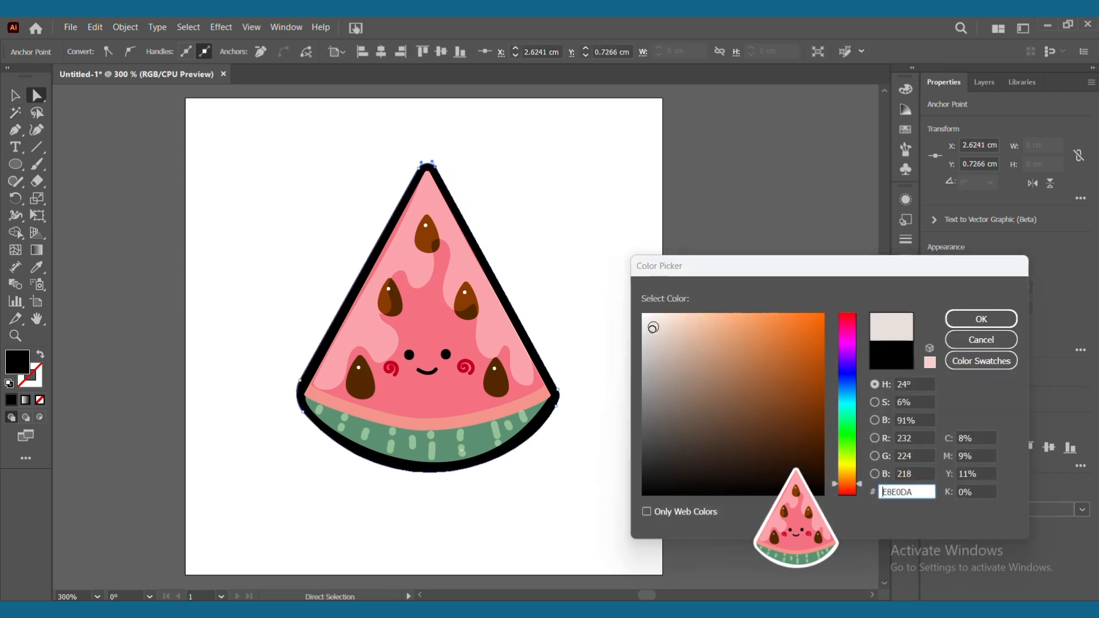
click(979, 319)
click(599, 317)
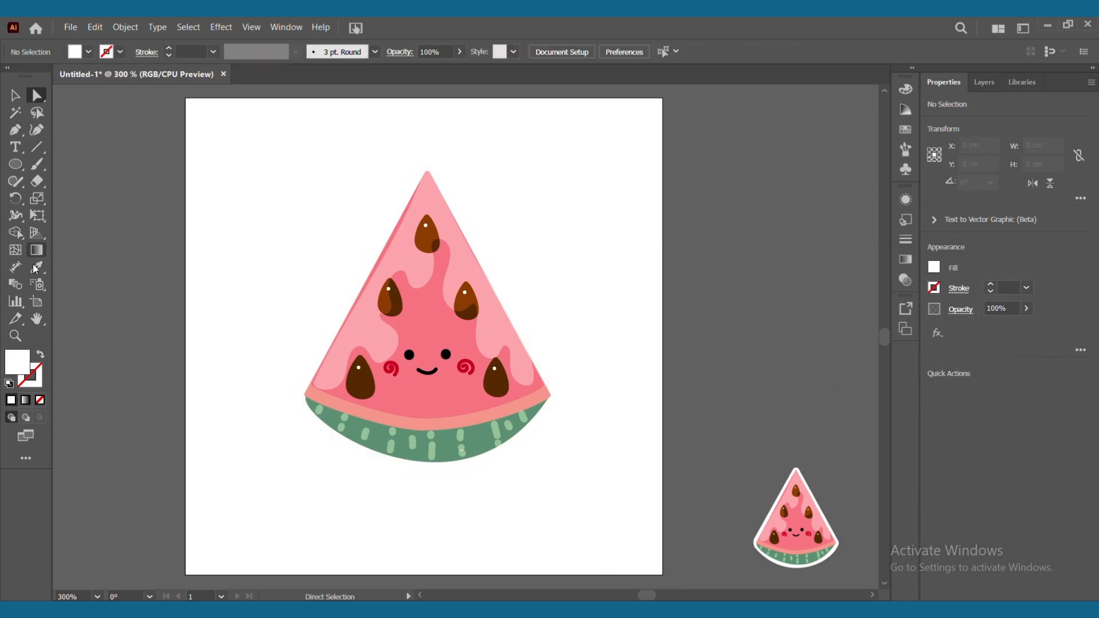
Step: Draw a 5 by 5 cm rectangle covering the whole artboard and fill it with black (000000)
drag(20, 172, 66, 159)
drag(185, 98, 666, 578)
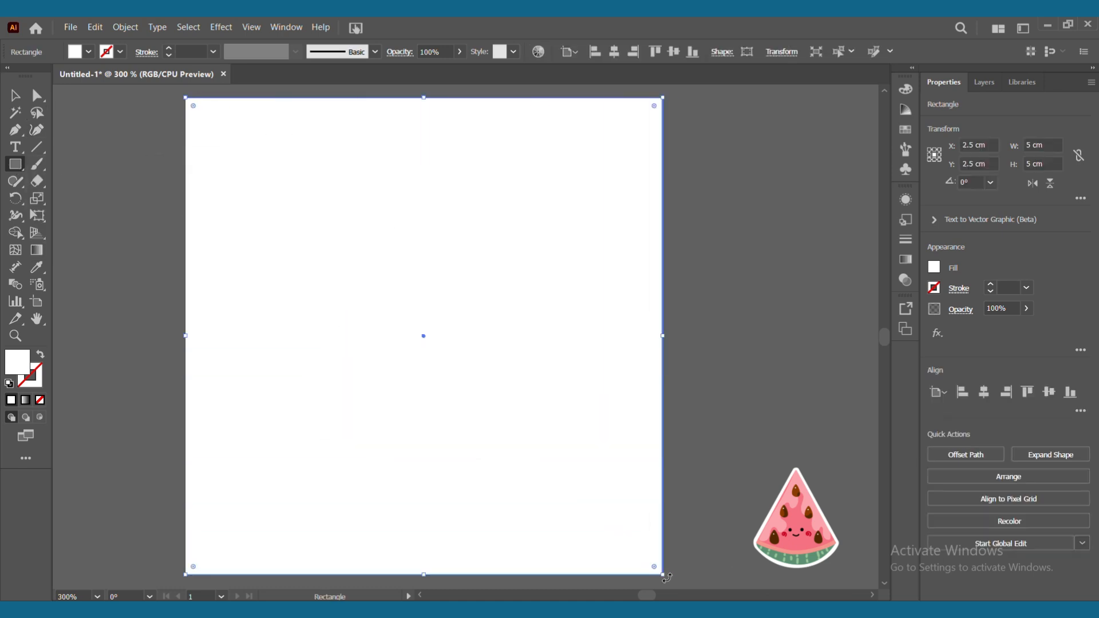
double_click(24, 368)
text(000000)
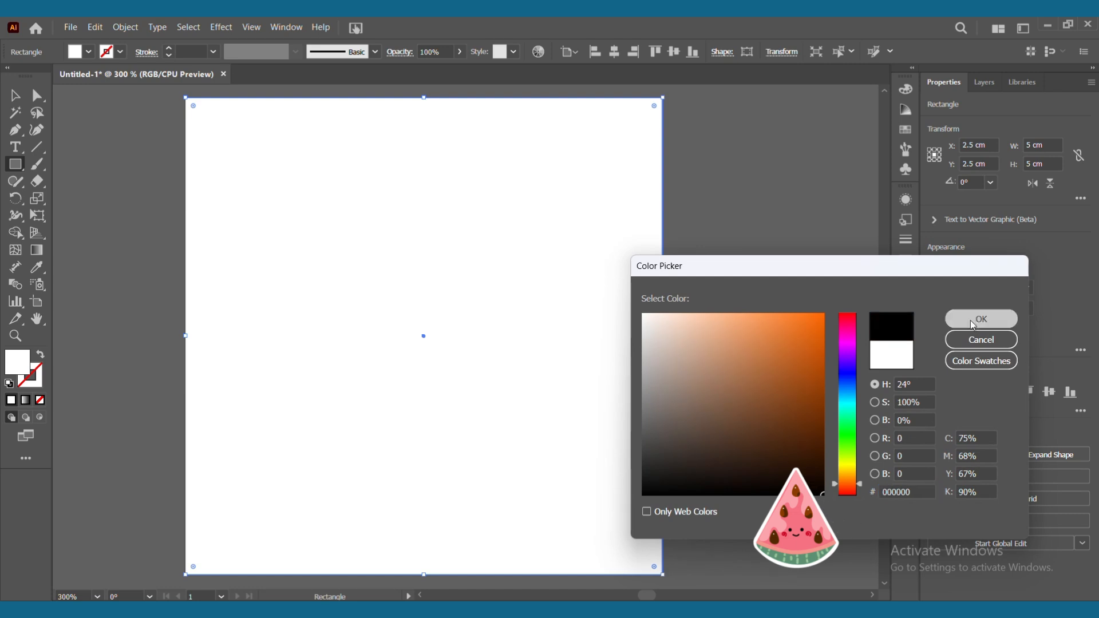
click(981, 318)
Step: Send the black square behind the watermelon sticker as a background and deselect it
right_click(590, 322)
mouse_move(723, 535)
click(761, 574)
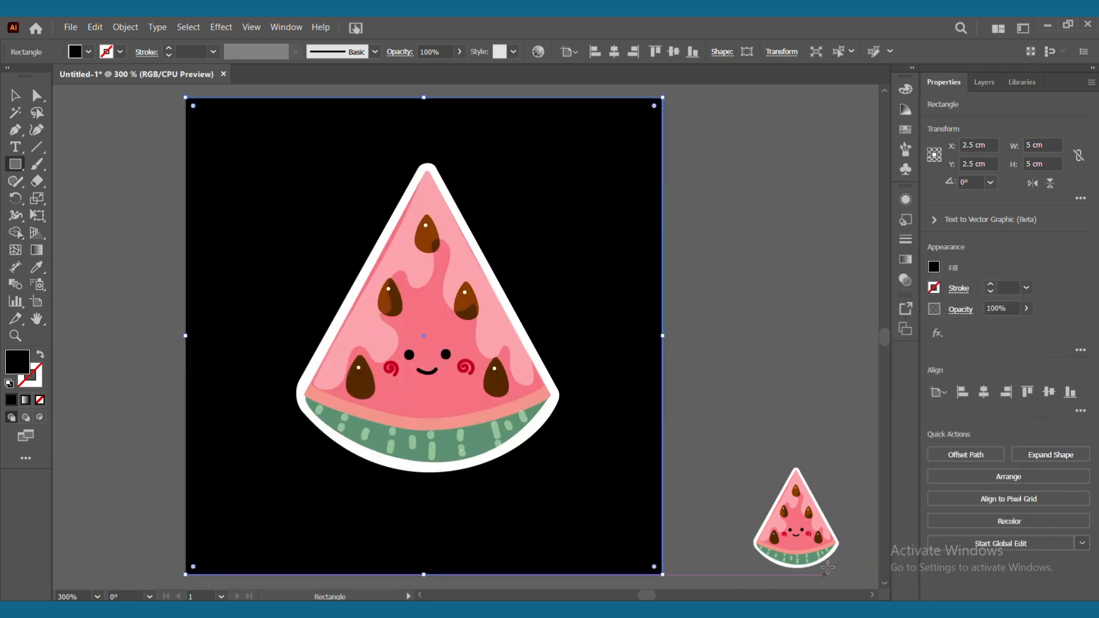
key(v)
click(773, 293)
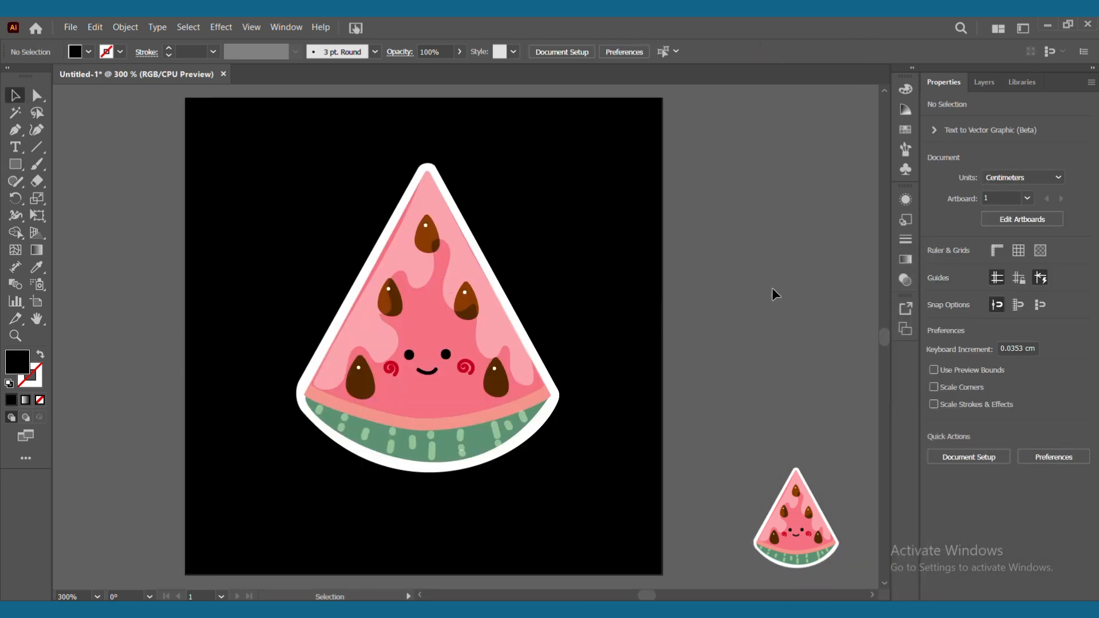
key(ctrl+plus)
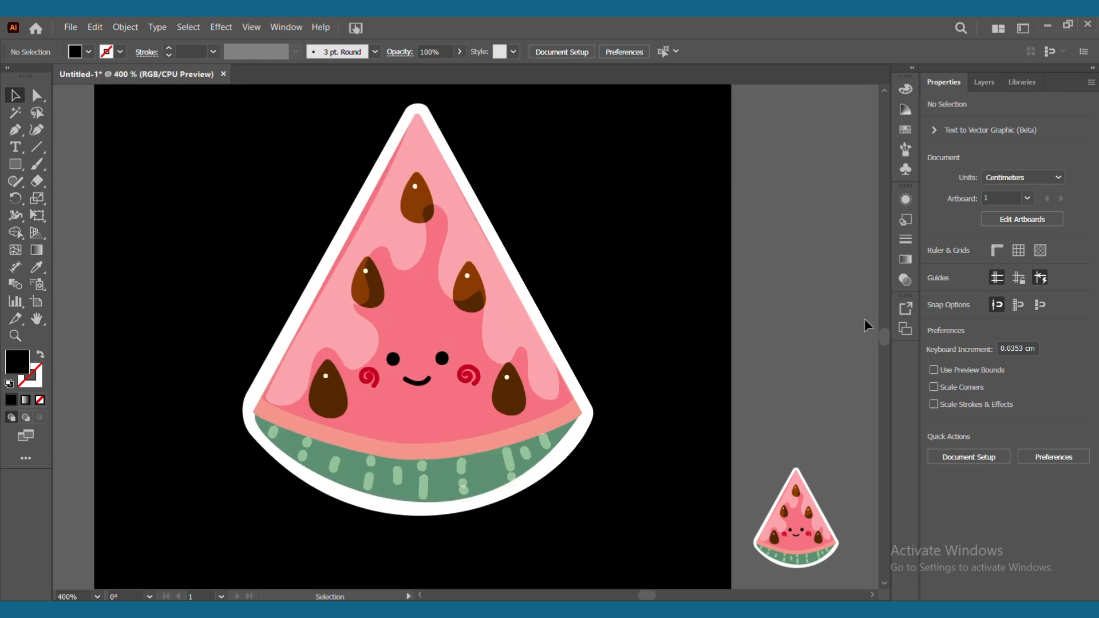
key(h)
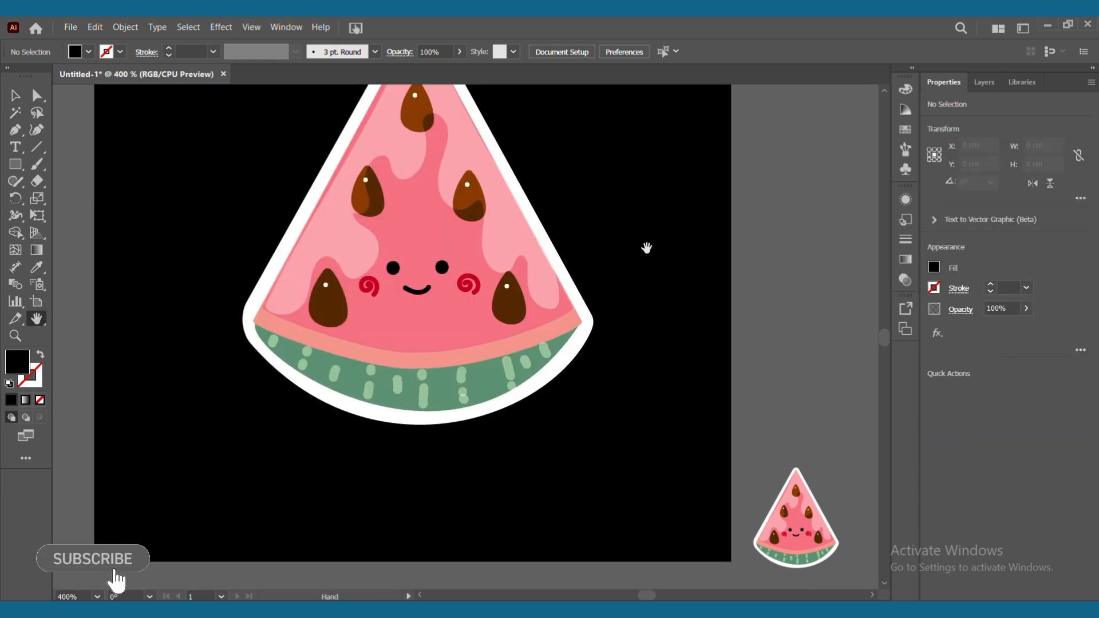
drag(646, 327, 695, 314)
key(ctrl+plus)
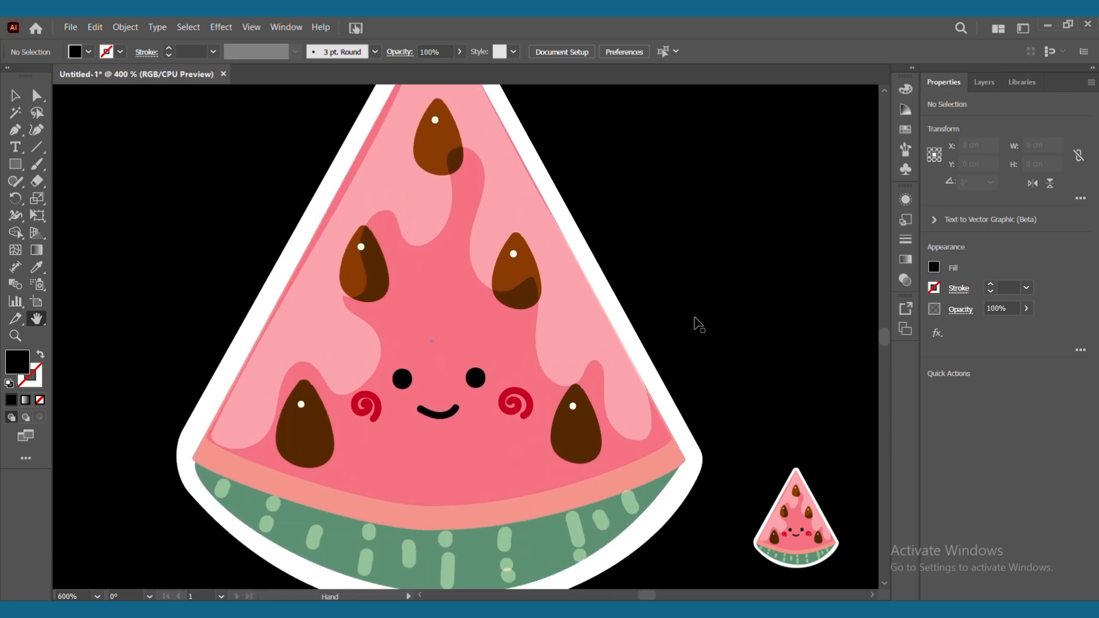
key(ctrl+minus)
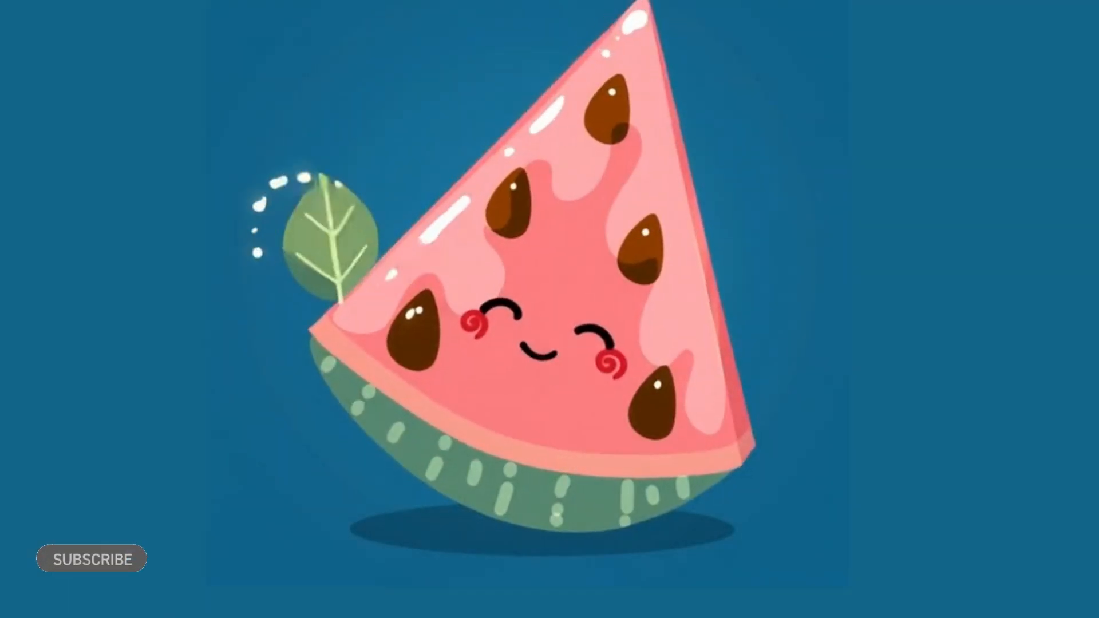